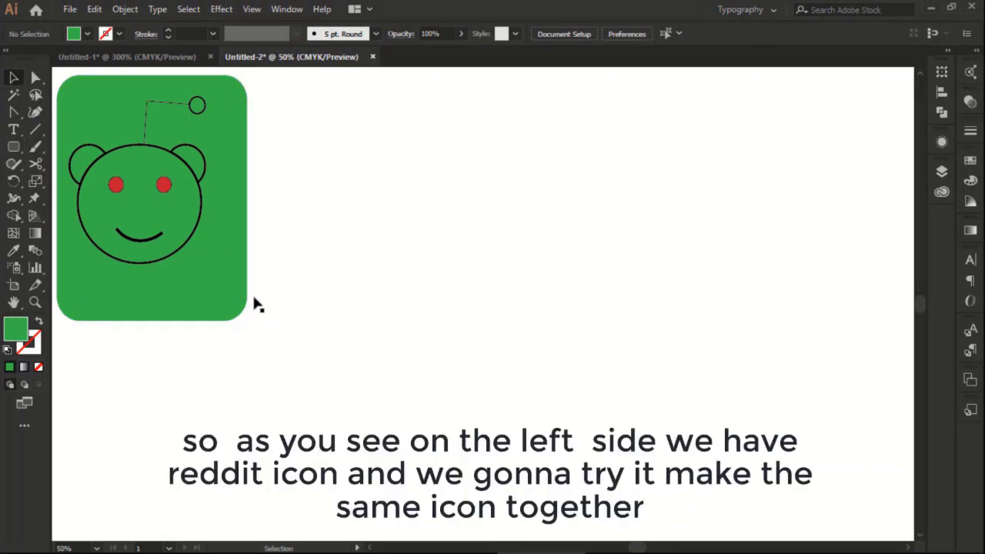
Pick the Ellipse tool to draw beside the reference Reddit icon.
{"action": "key", "text": "m"}
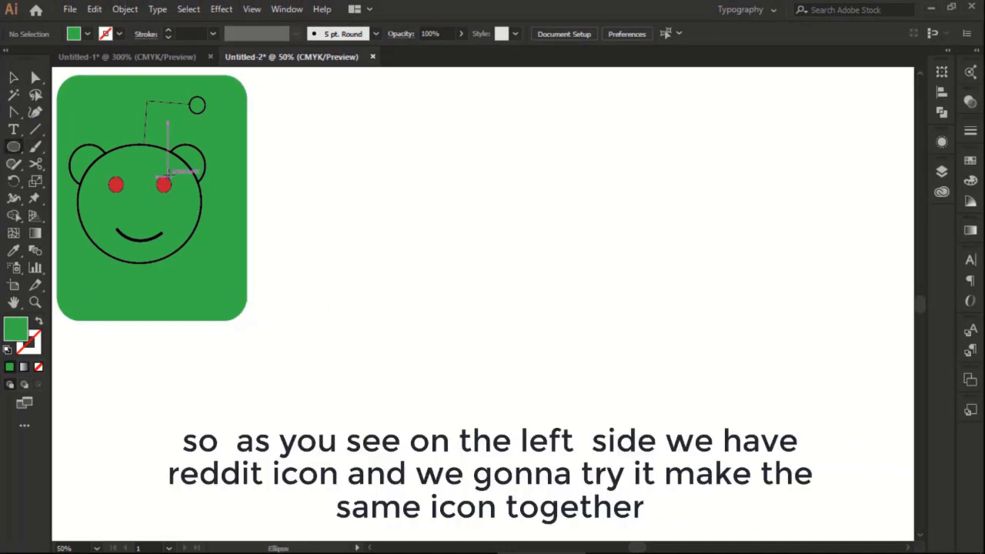
Draw a large head ellipse with no fill and a 6 pt black stroke.
{"action": "left_click_drag", "start_coordinate": [499, 177], "coordinate": [663, 323]}
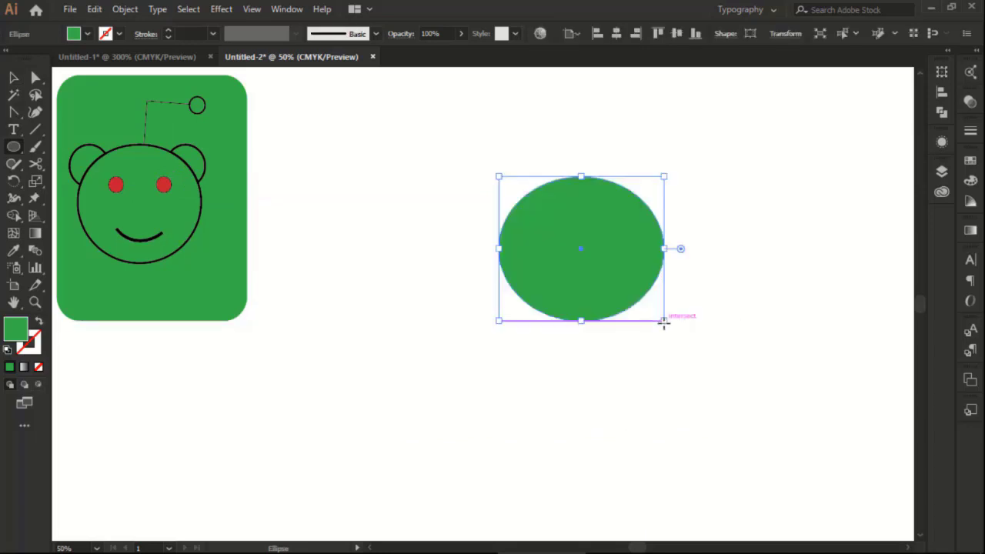
{"action": "left_click", "coordinate": [88, 36]}
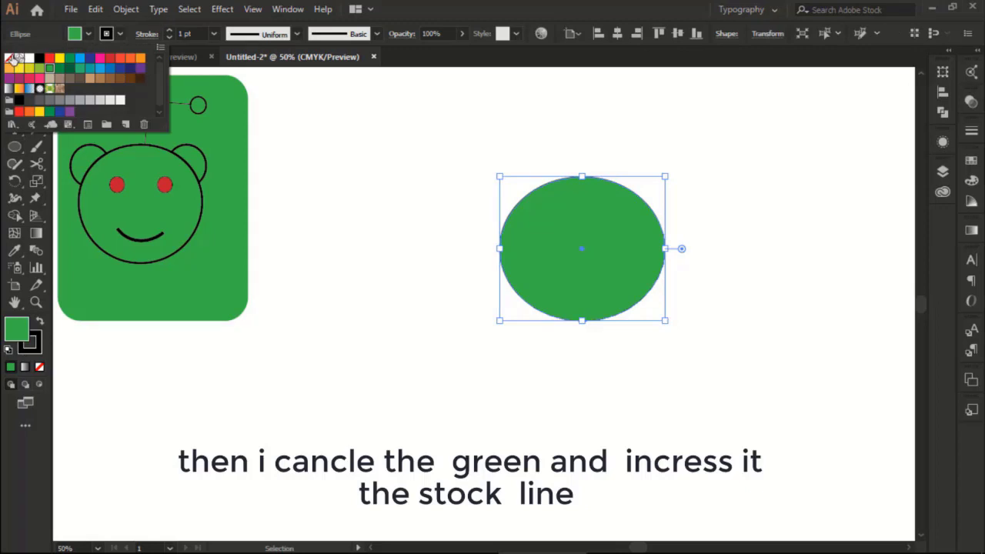
{"action": "left_click", "coordinate": [9, 58]}
{"action": "left_click", "coordinate": [119, 34]}
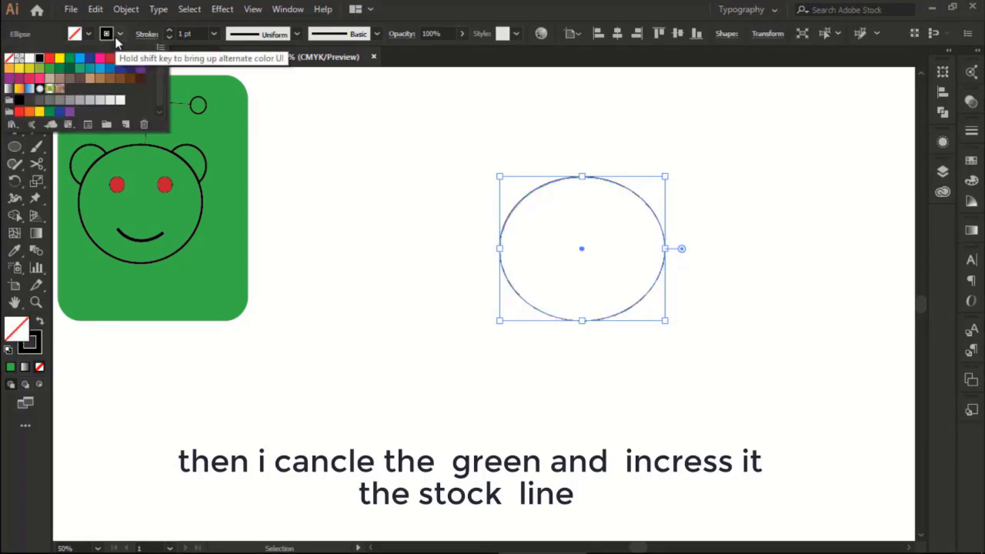
{"action": "left_click", "coordinate": [170, 31]}
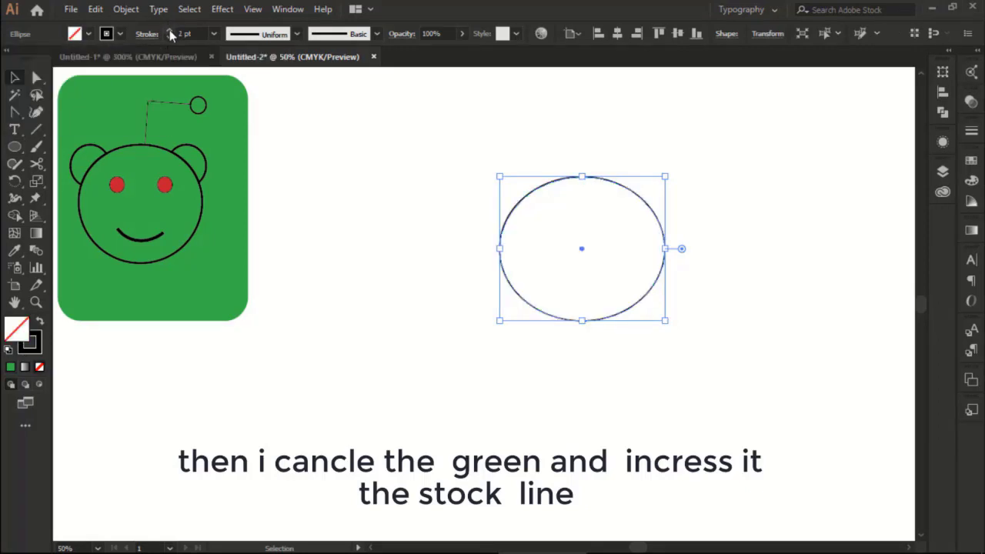
{"action": "left_click", "coordinate": [170, 31]}
{"action": "left_click", "coordinate": [170, 31]}
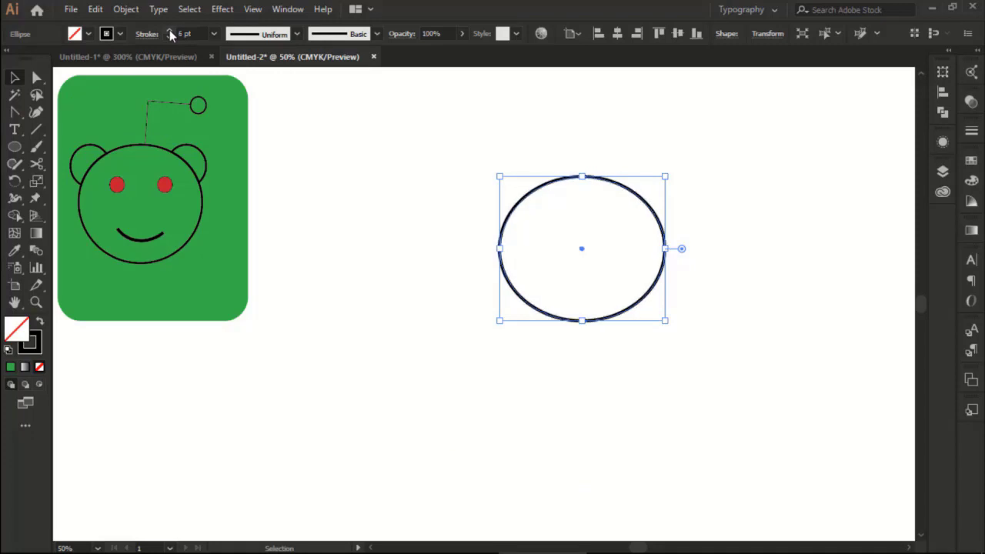
{"action": "left_click", "coordinate": [170, 36]}
{"action": "left_click", "coordinate": [379, 146]}
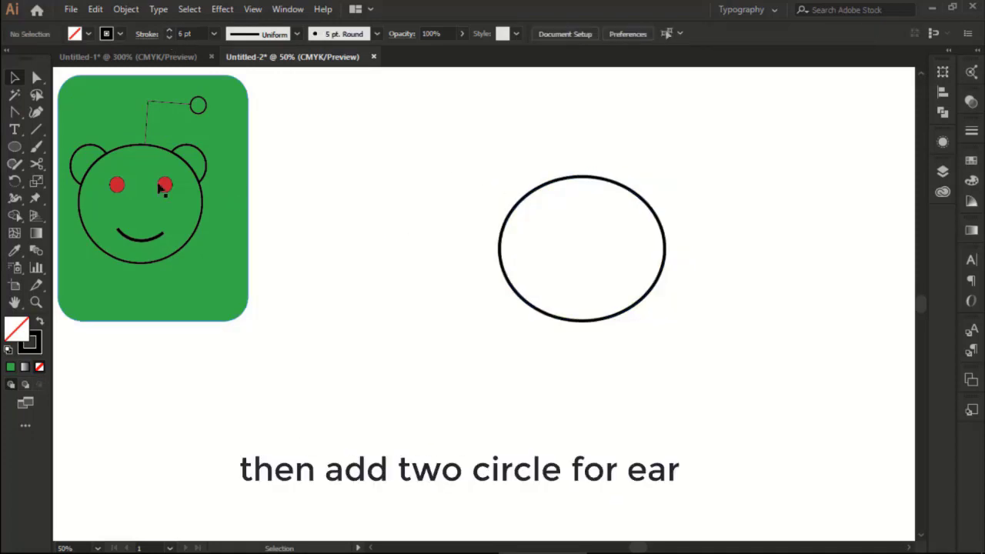
Draw a small ear circle and paste a duplicate of it.
{"action": "left_click", "coordinate": [14, 146]}
{"action": "left_click_drag", "start_coordinate": [375, 133], "coordinate": [432, 188]}
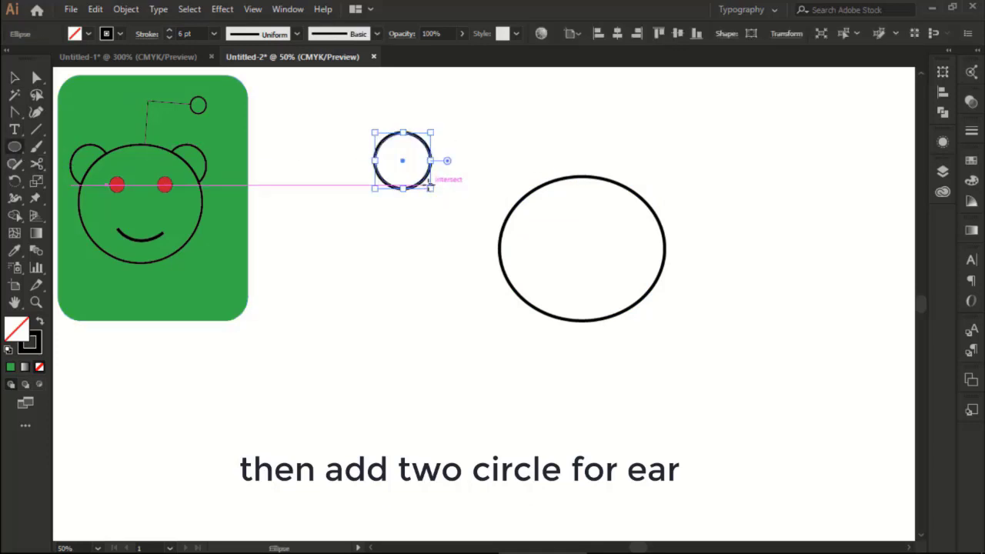
{"action": "key", "text": "ctrl+c"}
{"action": "key", "text": "ctrl+v"}
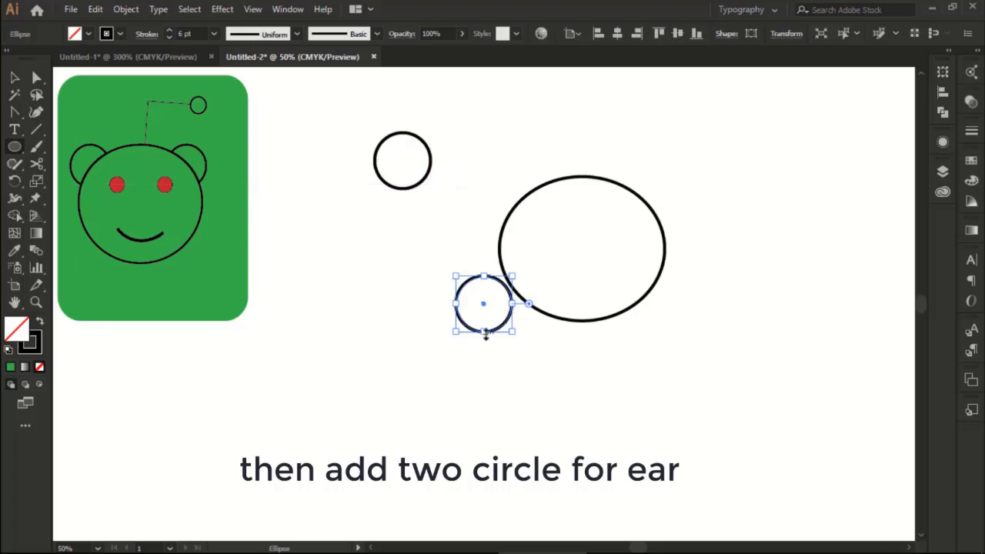
Move the two ear circles onto the head's upper-left and upper-right corners.
{"action": "key", "text": "v"}
{"action": "left_click", "coordinate": [387, 185]}
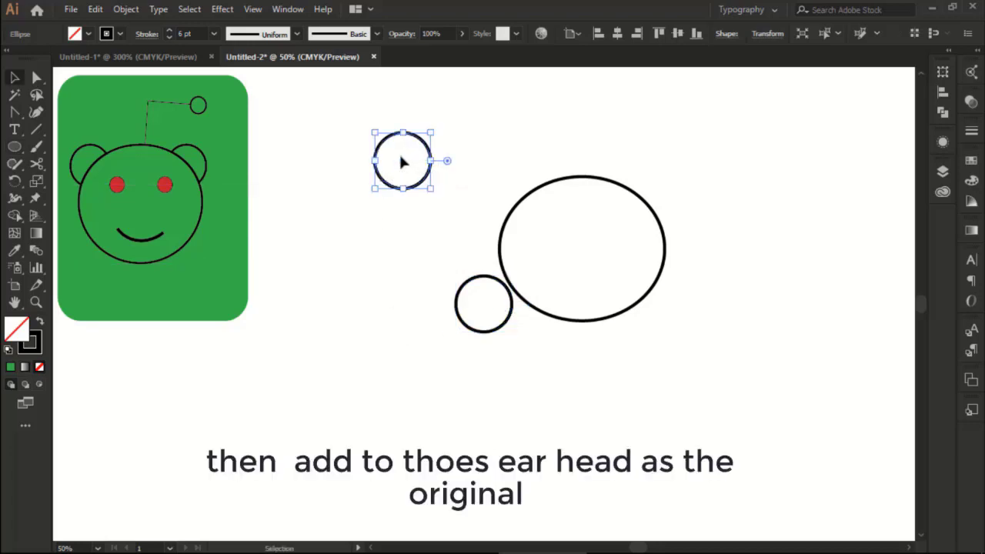
{"action": "left_click_drag", "start_coordinate": [401, 163], "coordinate": [518, 203]}
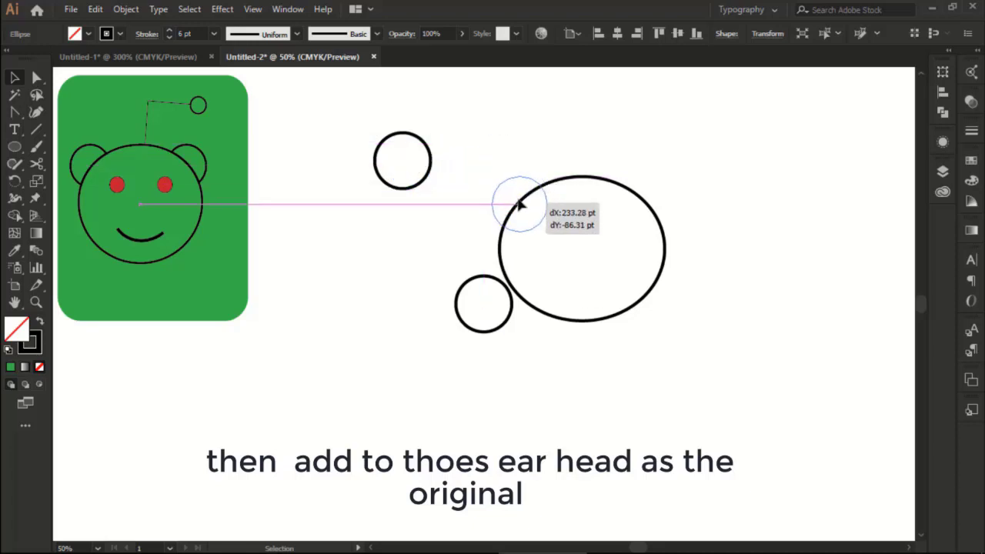
{"action": "left_click_drag", "start_coordinate": [519, 204], "coordinate": [518, 204]}
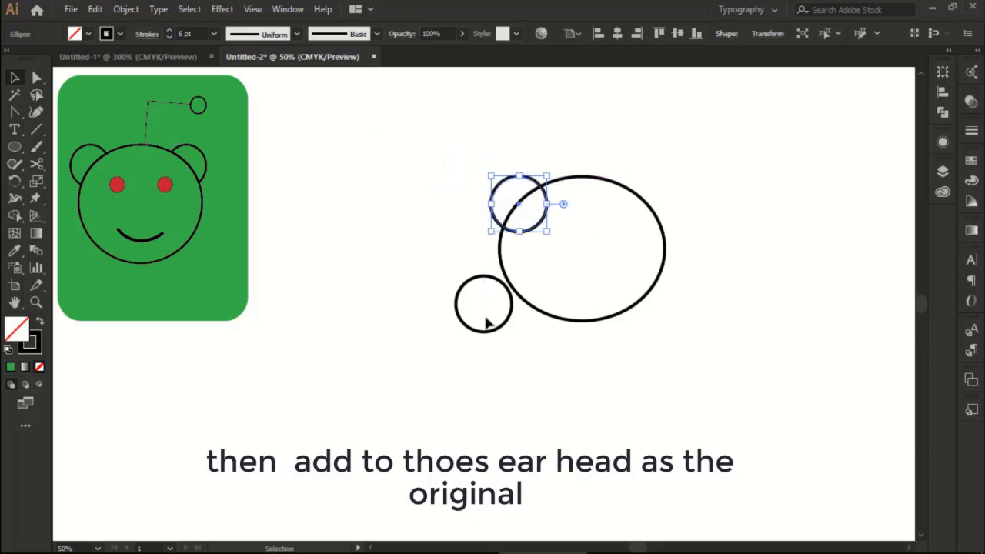
{"action": "left_click", "coordinate": [482, 308]}
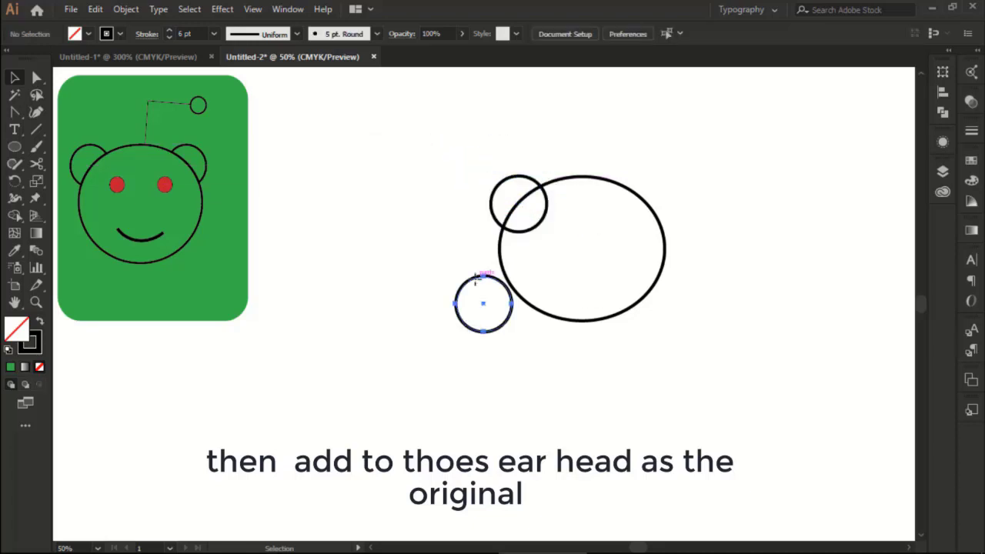
{"action": "mouse_move", "coordinate": [488, 307]}
{"action": "left_mouse_down"}
{"action": "mouse_move", "coordinate": [642, 223]}
{"action": "mouse_move", "coordinate": [648, 208]}
{"action": "left_mouse_up"}
{"action": "left_click", "coordinate": [726, 287]}
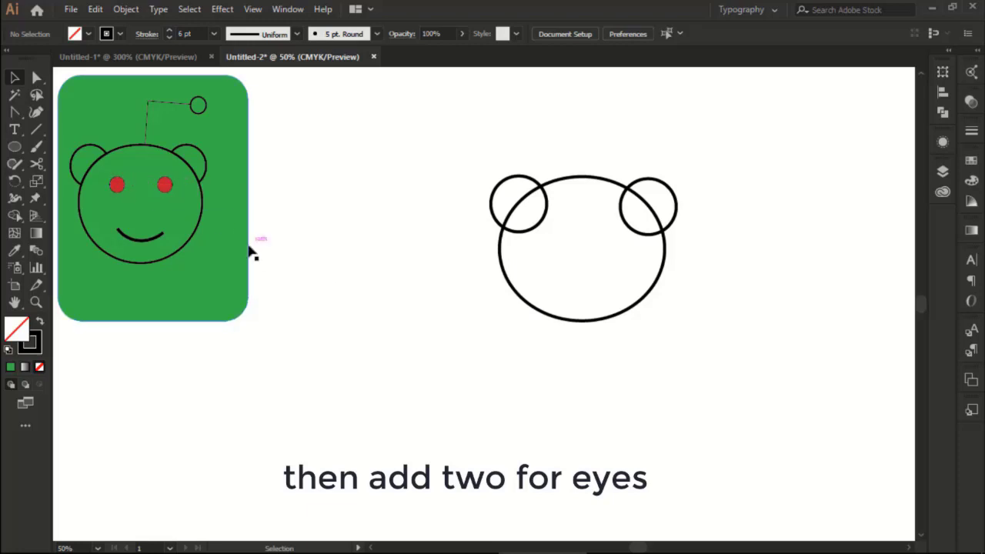
Draw a small eye circle and paste a duplicate of it.
{"action": "key", "text": "l"}
{"action": "left_click_drag", "start_coordinate": [343, 197], "coordinate": [364, 218]}
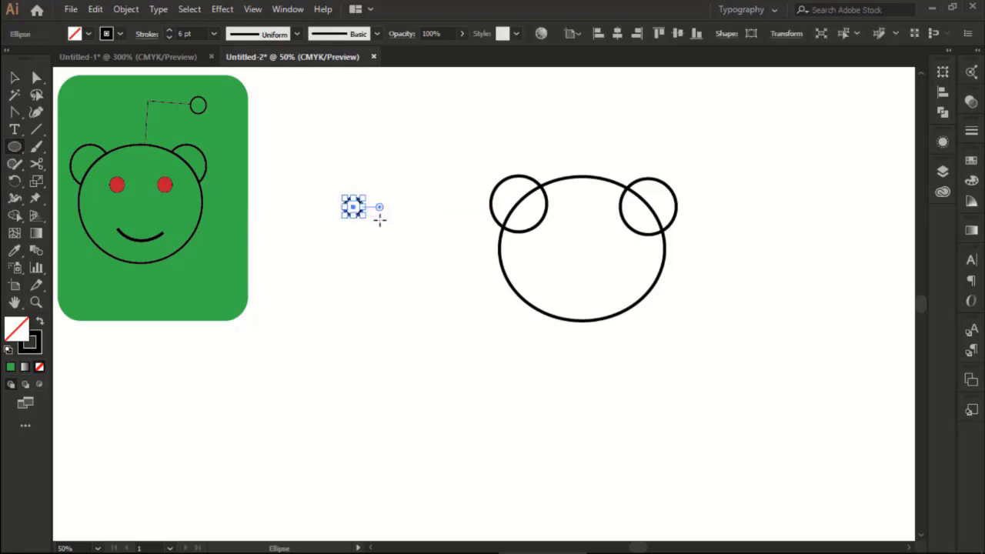
{"action": "key", "text": "ctrl+c"}
{"action": "key", "text": "ctrl+v"}
{"action": "left_click", "coordinate": [427, 318]}
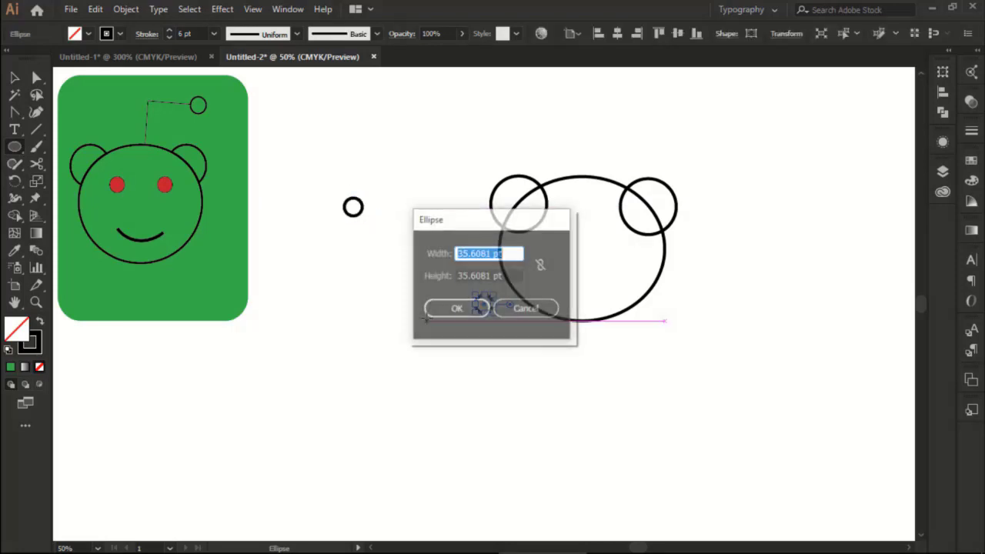
{"action": "left_click", "coordinate": [523, 307]}
Position the eye circles just left of the head.
{"action": "key", "text": "v"}
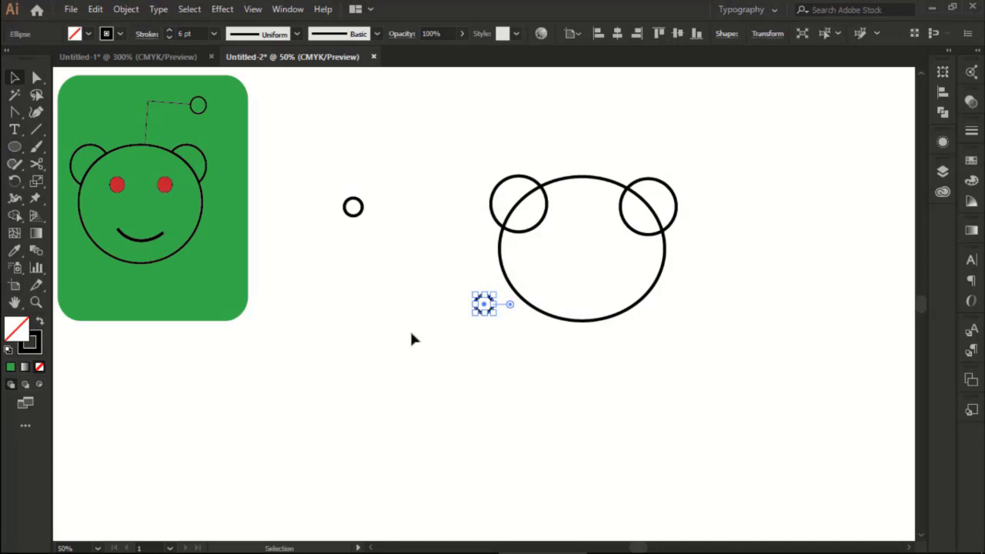
{"action": "left_click", "coordinate": [352, 208]}
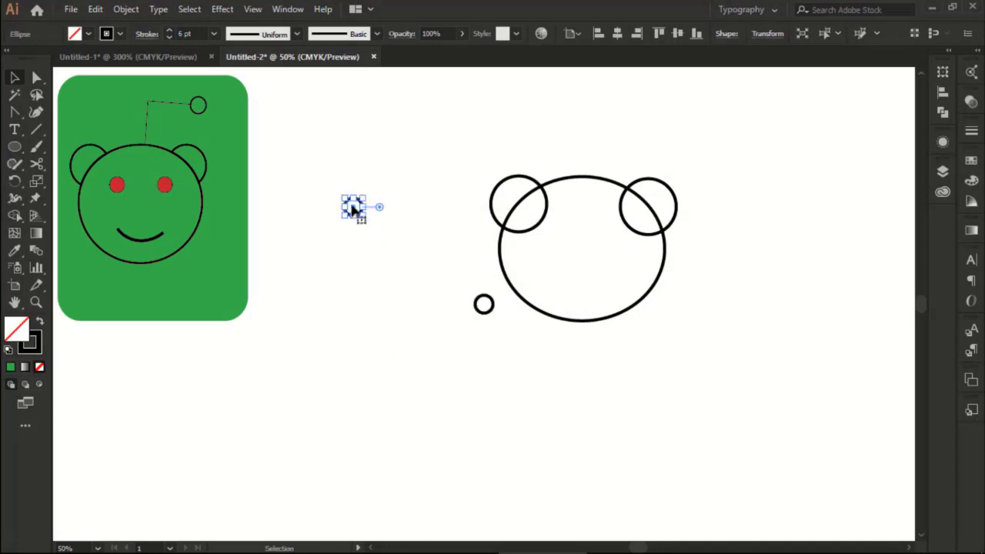
{"action": "left_click_drag", "start_coordinate": [353, 209], "coordinate": [546, 241]}
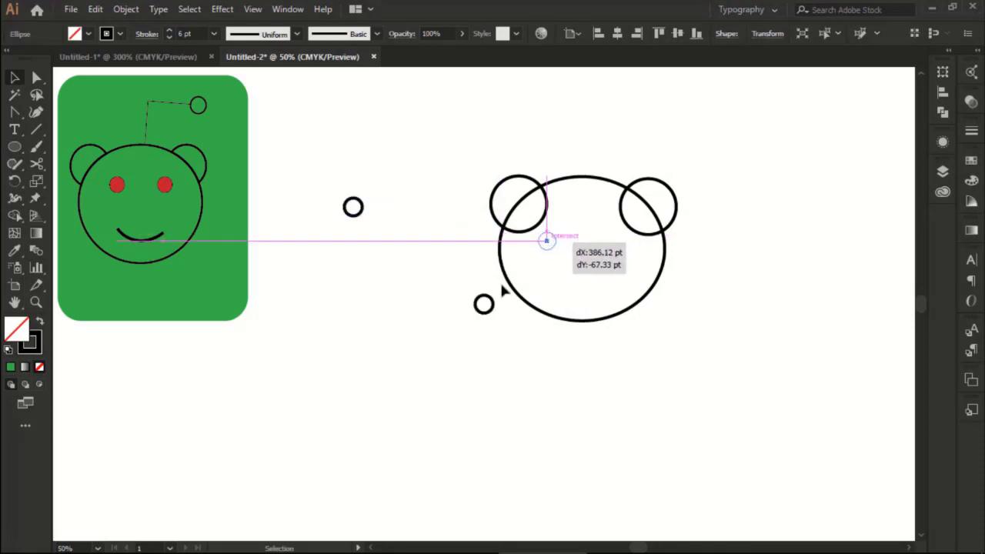
{"action": "mouse_move", "coordinate": [502, 291]}
{"action": "left_mouse_down"}
{"action": "mouse_move", "coordinate": [556, 237]}
{"action": "mouse_move", "coordinate": [429, 248]}
{"action": "left_mouse_up"}
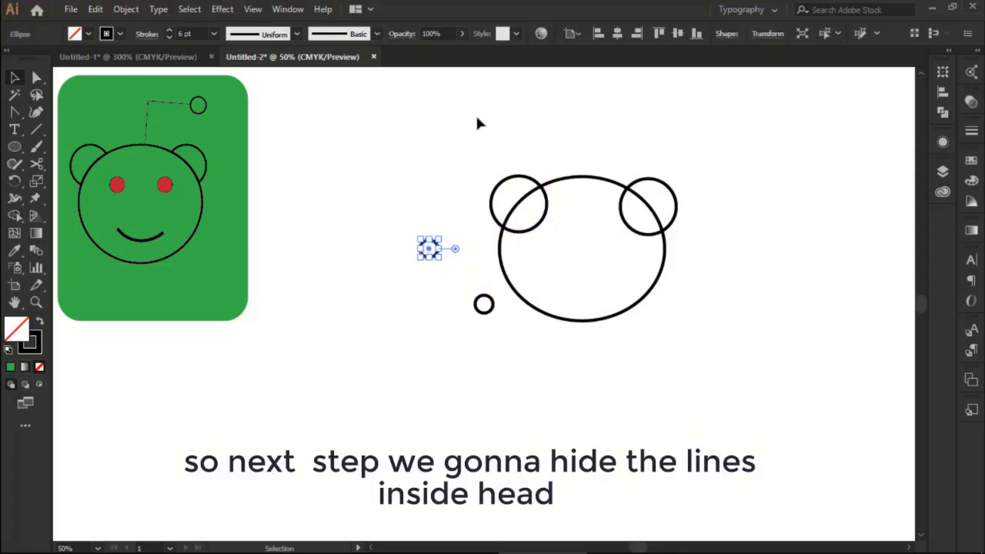
Move the second eye circle beside the first one.
{"action": "left_click_drag", "start_coordinate": [476, 120], "coordinate": [707, 311]}
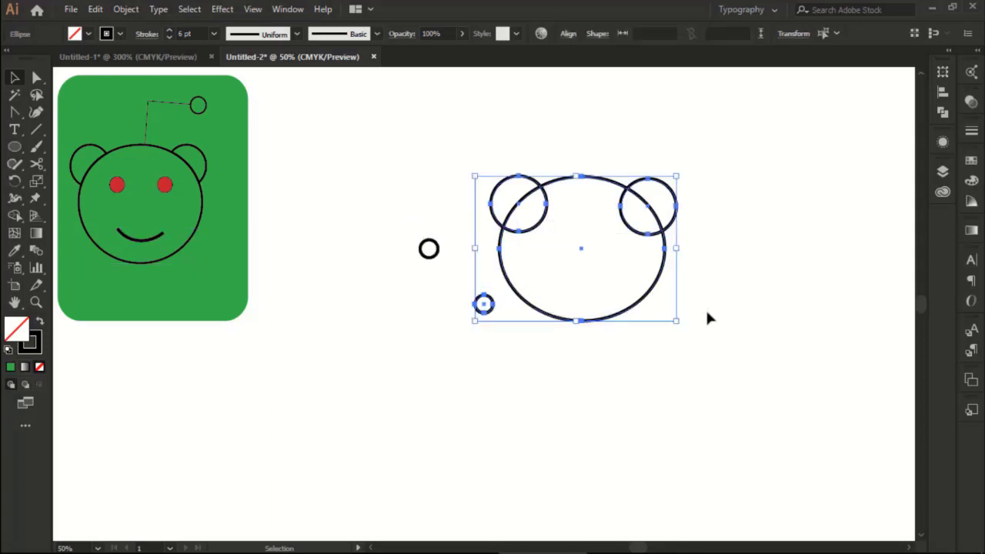
{"action": "left_click", "coordinate": [562, 409]}
{"action": "left_click_drag", "start_coordinate": [482, 304], "coordinate": [416, 295]}
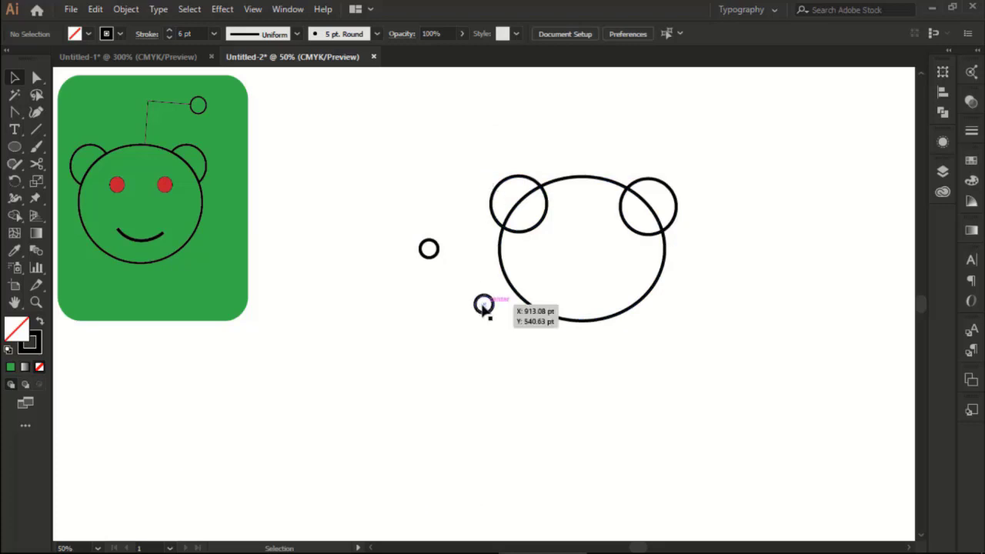
Merge the head and both ears into one outline with Shape Builder.
{"action": "left_click_drag", "start_coordinate": [487, 136], "coordinate": [716, 354]}
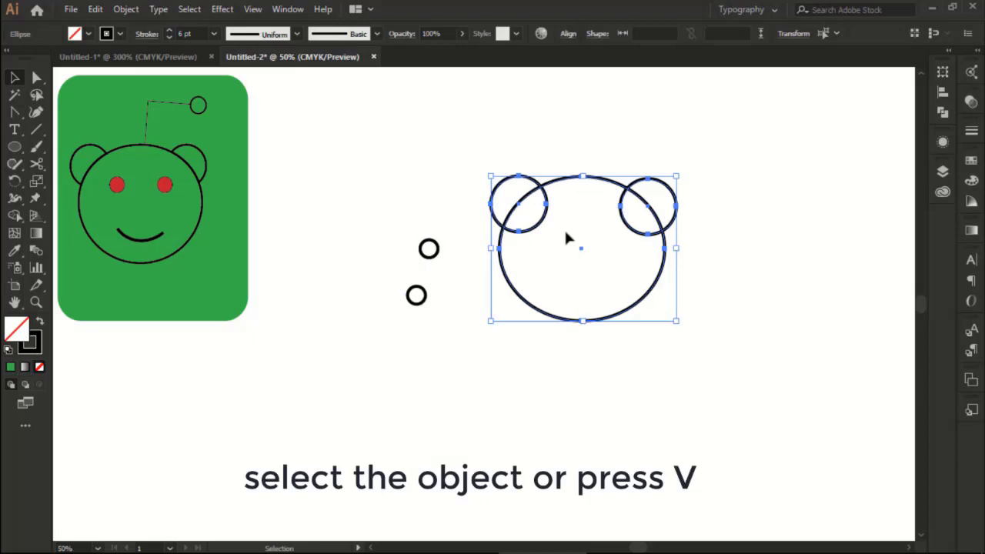
{"action": "key", "text": "shift+m"}
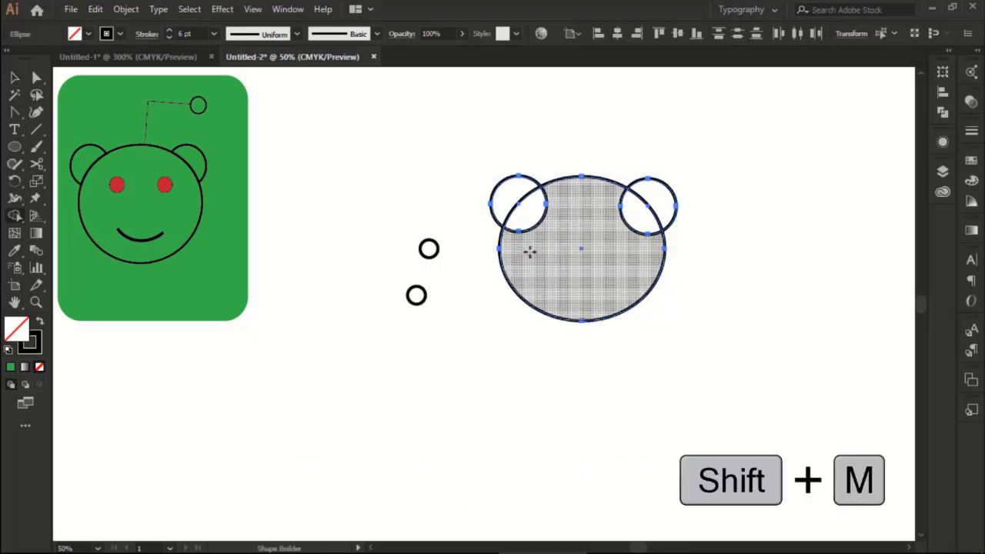
{"action": "mouse_move", "coordinate": [515, 235]}
{"action": "left_mouse_down"}
{"action": "mouse_move", "coordinate": [527, 212]}
{"action": "mouse_move", "coordinate": [561, 192]}
{"action": "mouse_move", "coordinate": [653, 246]}
{"action": "left_mouse_up"}
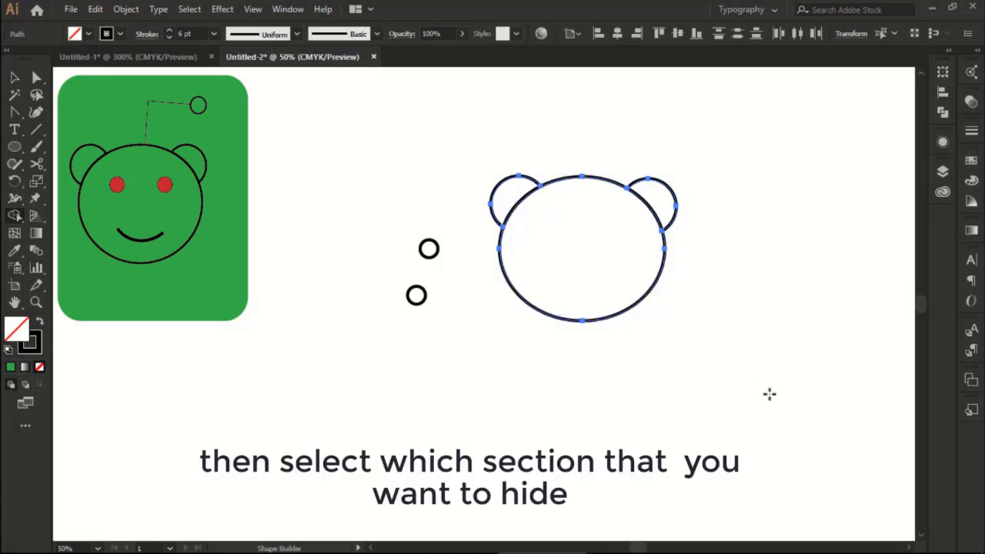
{"action": "key", "text": "v"}
{"action": "left_click", "coordinate": [703, 407]}
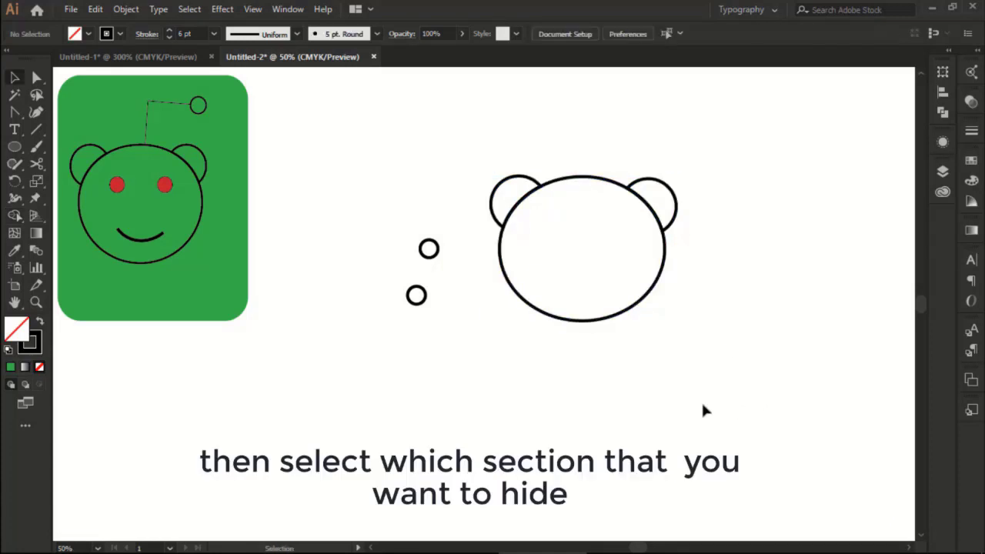
Move both small circles side by side inside the head as eyes.
{"action": "left_click_drag", "start_coordinate": [429, 247], "coordinate": [541, 226]}
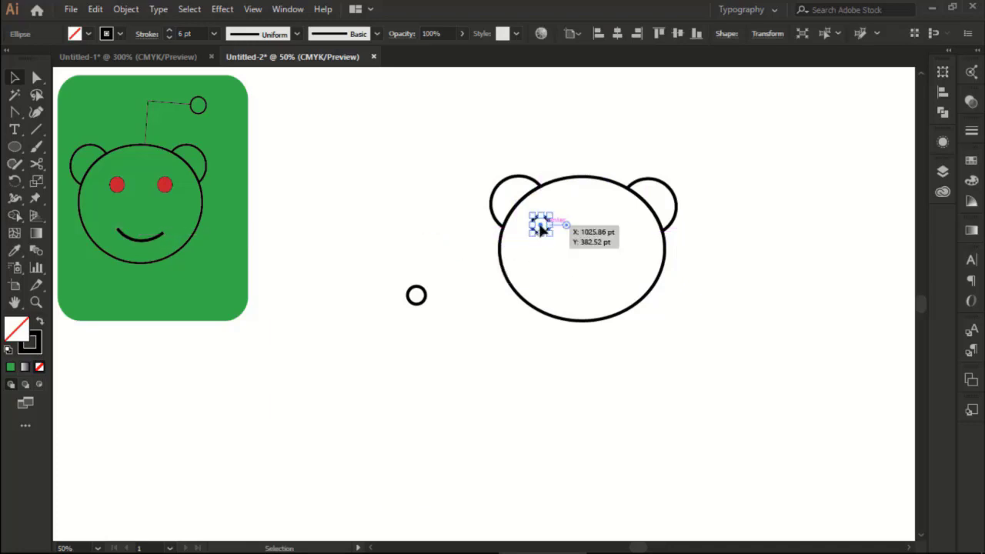
{"action": "mouse_move", "coordinate": [415, 296]}
{"action": "left_mouse_down"}
{"action": "mouse_move", "coordinate": [539, 289]}
{"action": "mouse_move", "coordinate": [613, 226]}
{"action": "mouse_move", "coordinate": [520, 214]}
{"action": "left_mouse_up"}
{"action": "left_click", "coordinate": [660, 314]}
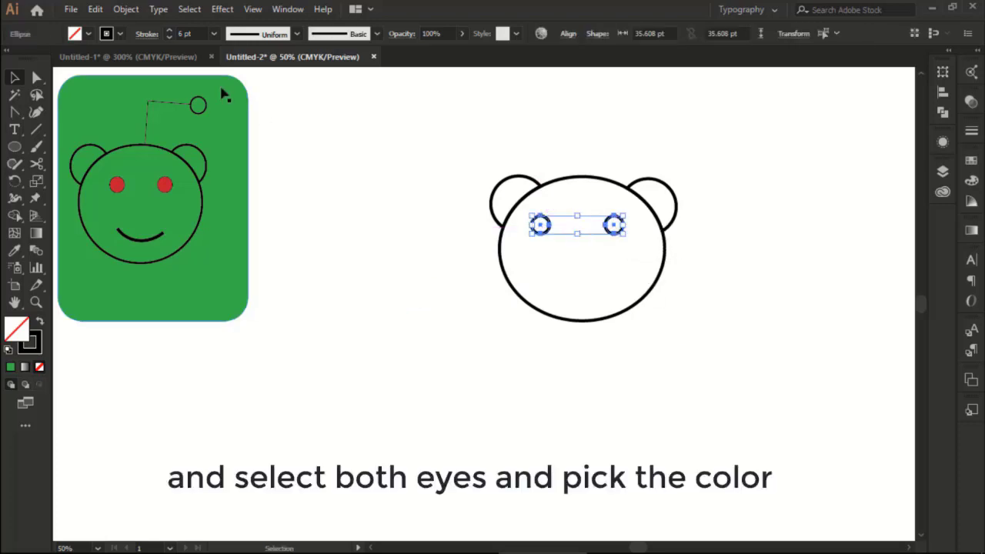
Give both eyes a solid red fill with no stroke.
{"action": "left_click", "coordinate": [119, 36]}
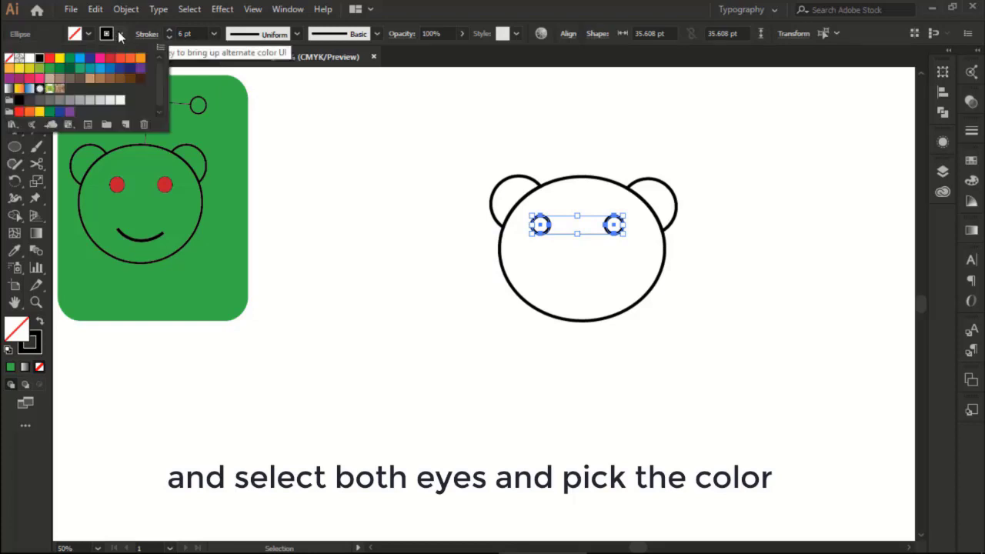
{"action": "left_click", "coordinate": [9, 59]}
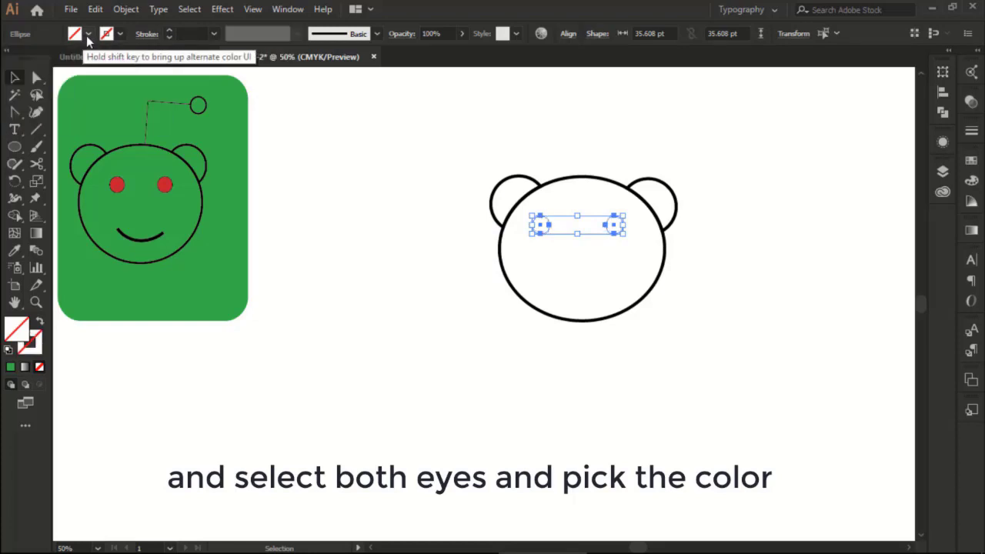
{"action": "left_click", "coordinate": [89, 33]}
{"action": "left_click", "coordinate": [49, 59]}
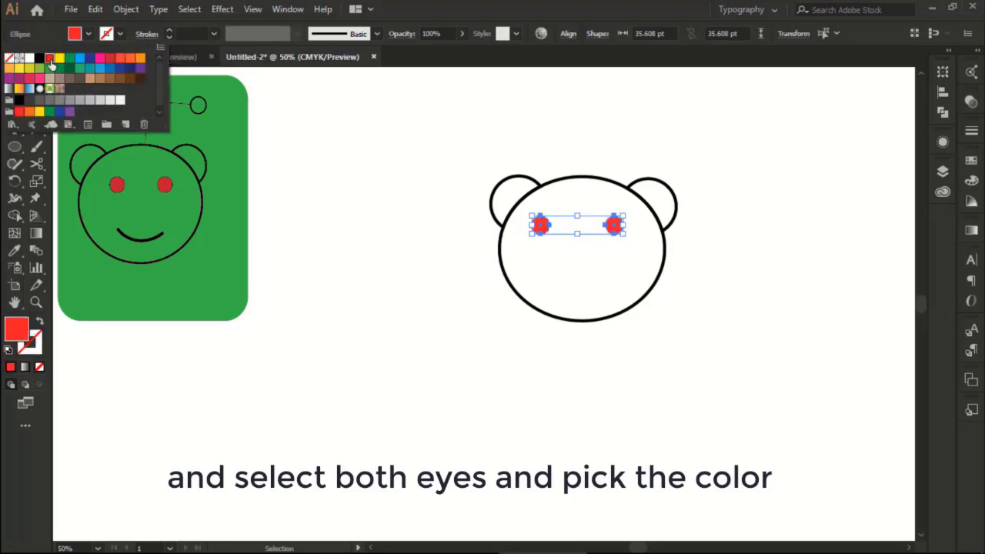
{"action": "left_click", "coordinate": [291, 150]}
{"action": "left_click", "coordinate": [396, 270]}
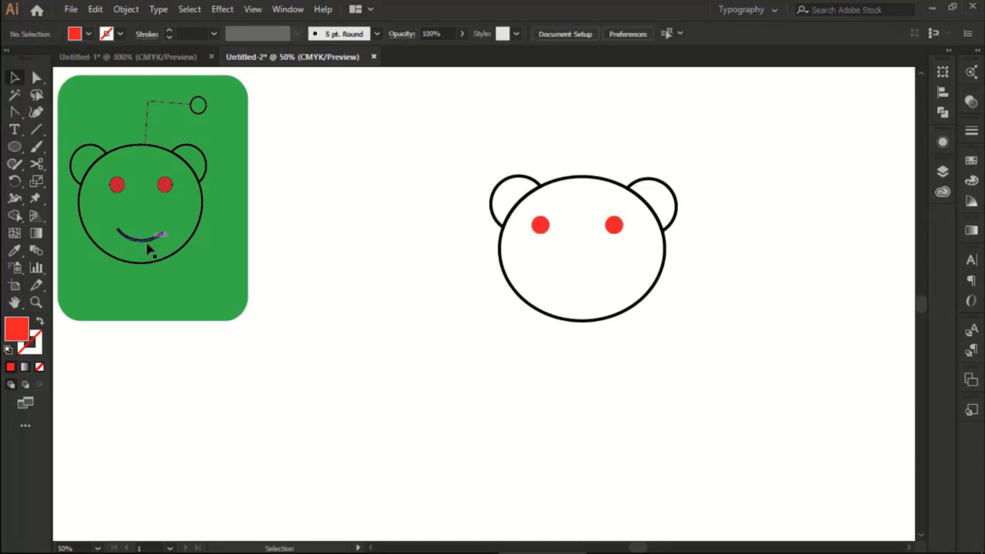
{"action": "left_click", "coordinate": [14, 146]}
Draw a circle below-left of the head with no fill and a 6 pt black stroke.
{"action": "left_click_drag", "start_coordinate": [341, 306], "coordinate": [422, 381]}
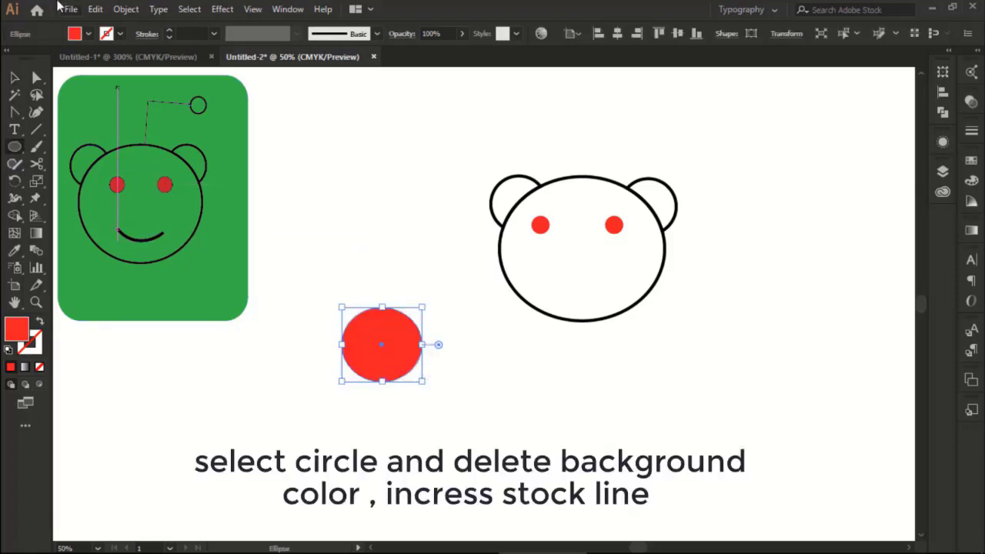
{"action": "left_click", "coordinate": [88, 35]}
{"action": "left_click", "coordinate": [11, 60]}
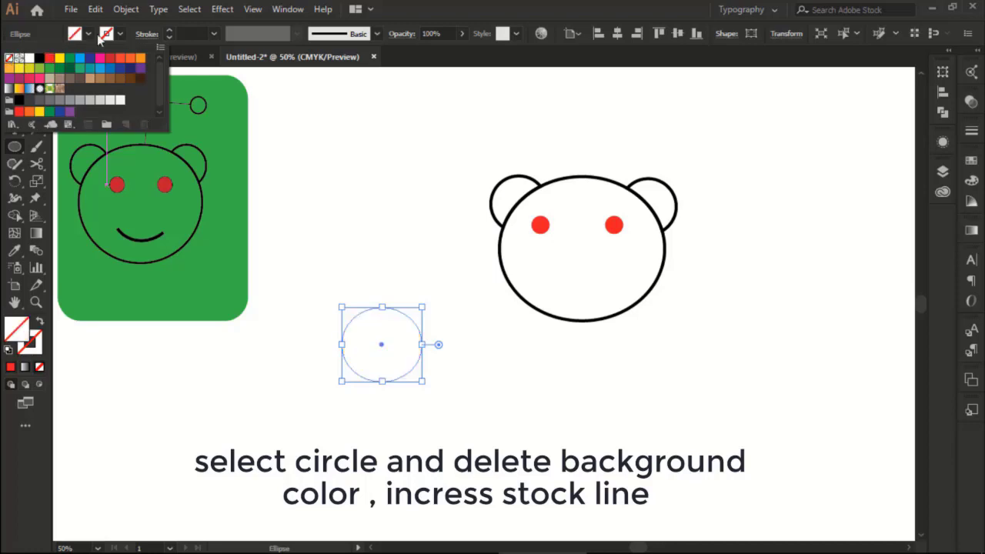
{"action": "left_click", "coordinate": [120, 34]}
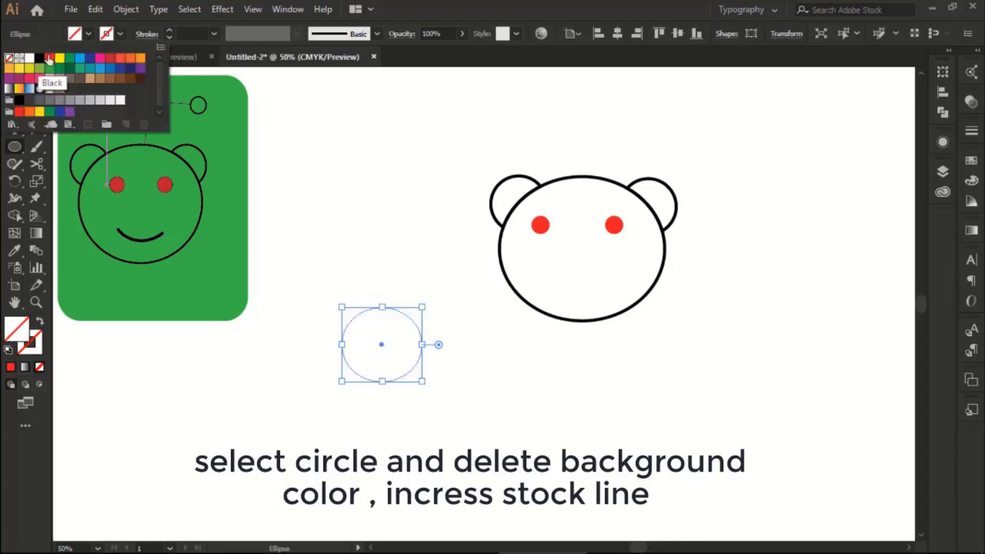
{"action": "left_click", "coordinate": [39, 58]}
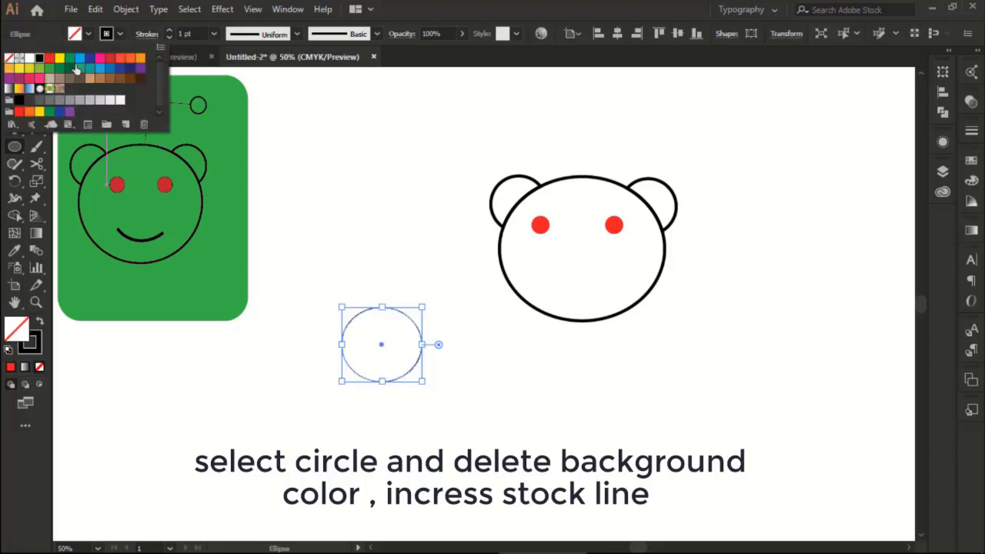
{"action": "left_click", "coordinate": [170, 31]}
{"action": "left_click", "coordinate": [171, 31]}
{"action": "left_click", "coordinate": [170, 31]}
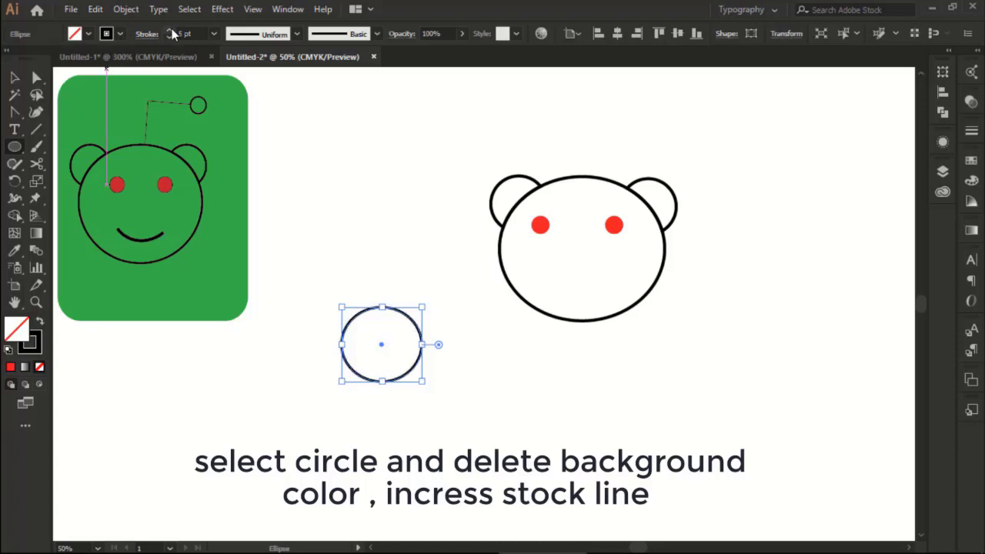
{"action": "left_click", "coordinate": [171, 31]}
{"action": "left_click", "coordinate": [354, 75]}
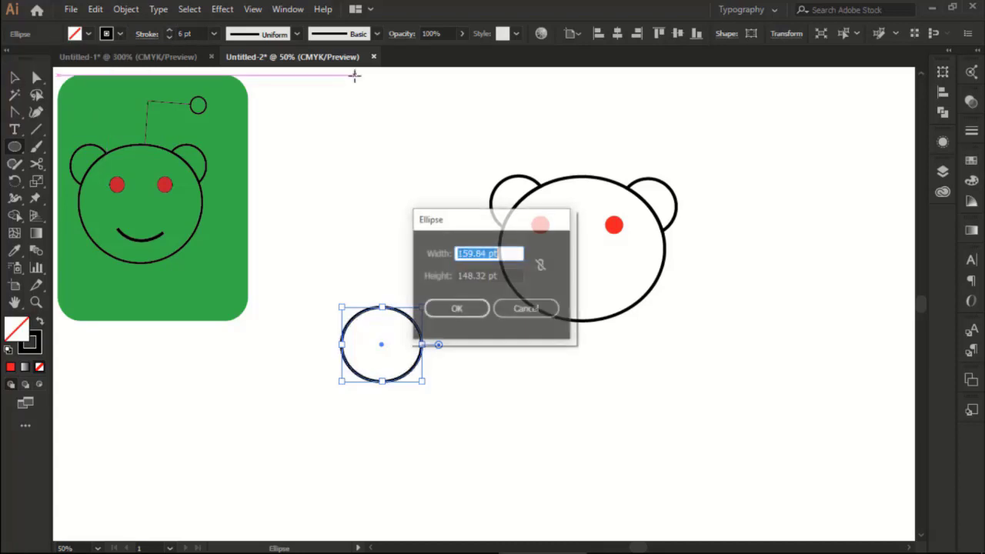
{"action": "left_click", "coordinate": [512, 311]}
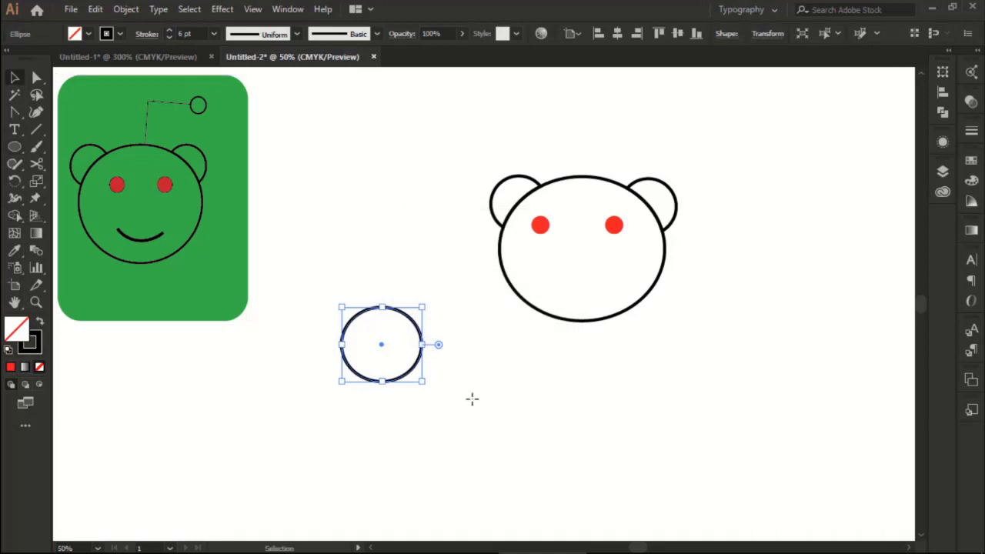
{"action": "left_click", "coordinate": [310, 230]}
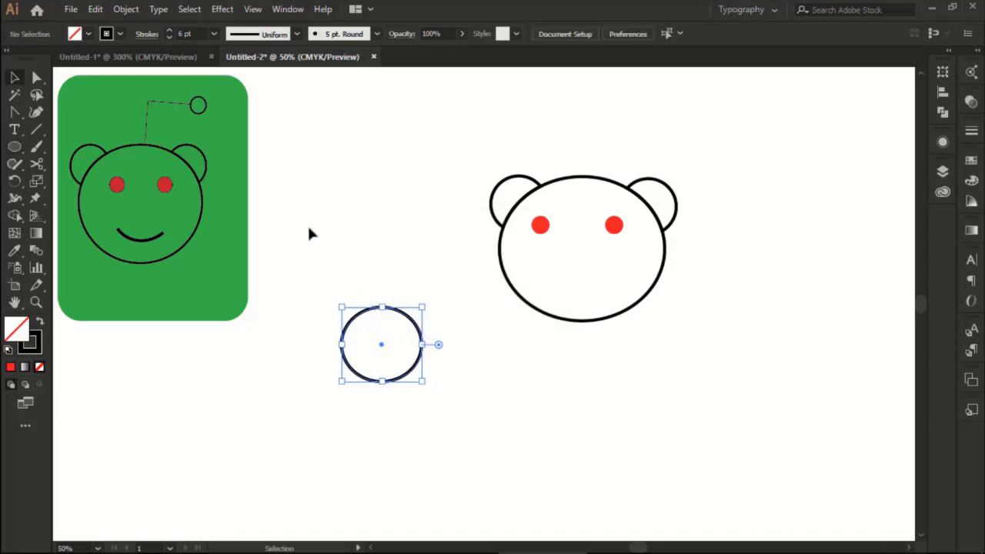
Delete the circle's top and left anchor points, leaving a quarter arc.
{"action": "left_click", "coordinate": [389, 310]}
{"action": "key", "text": "a"}
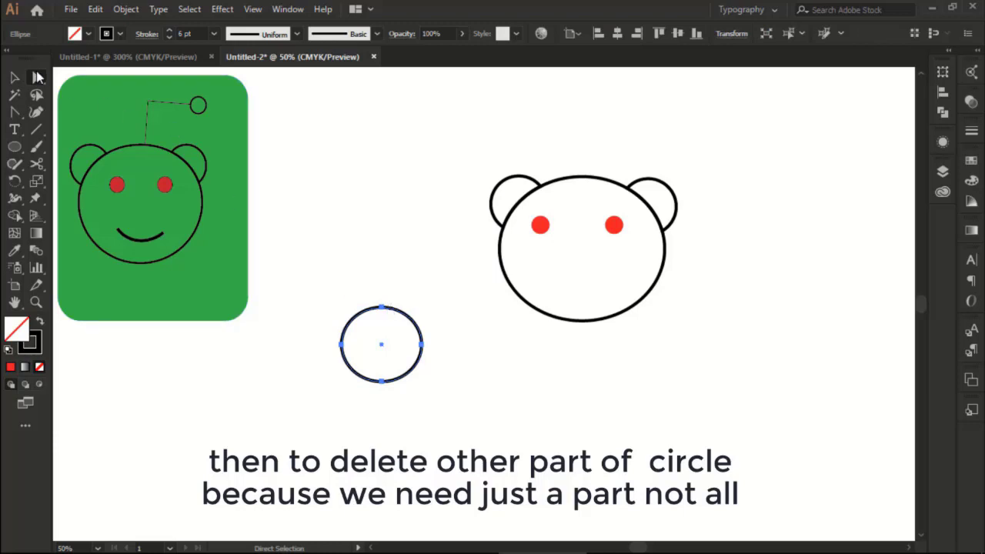
{"action": "left_click", "coordinate": [382, 307]}
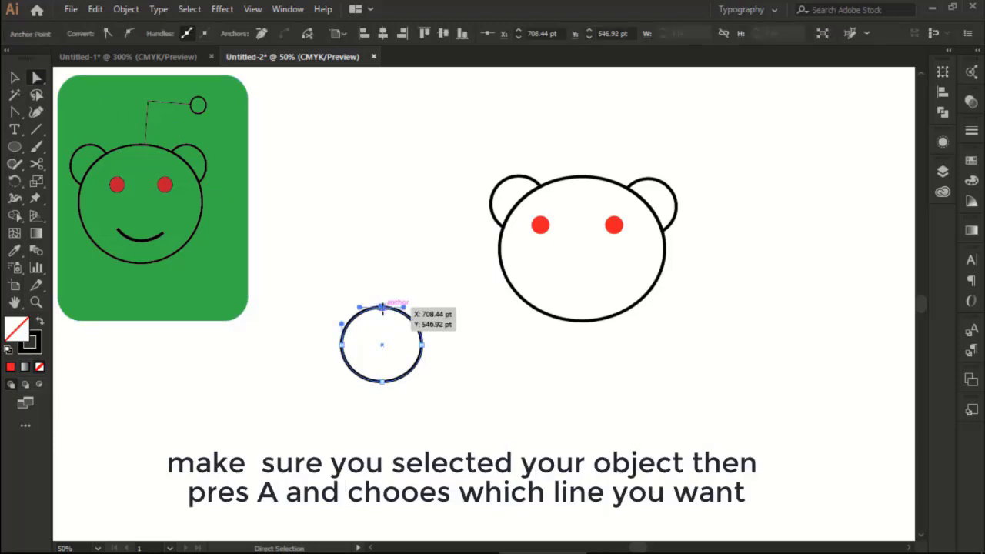
{"action": "key", "text": "Delete"}
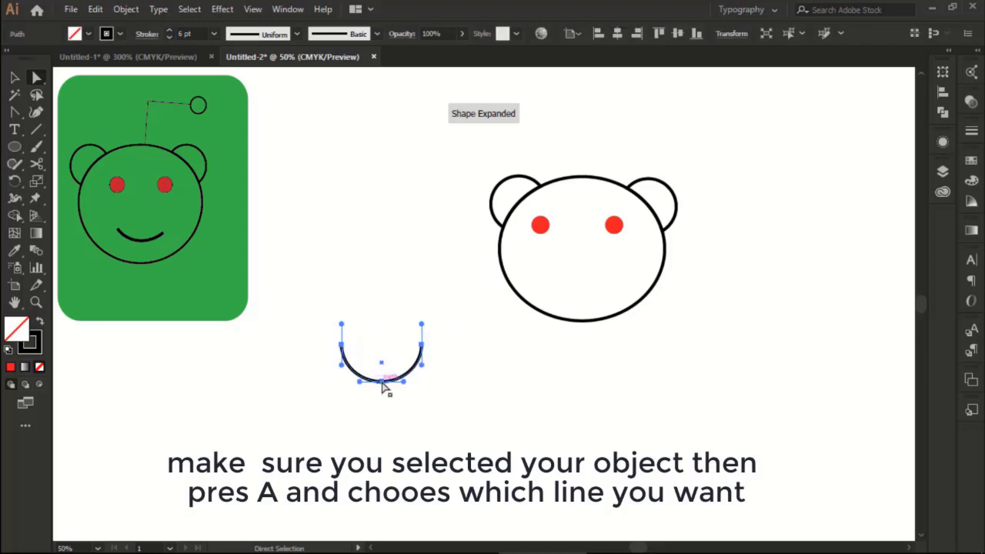
{"action": "left_click", "coordinate": [382, 381]}
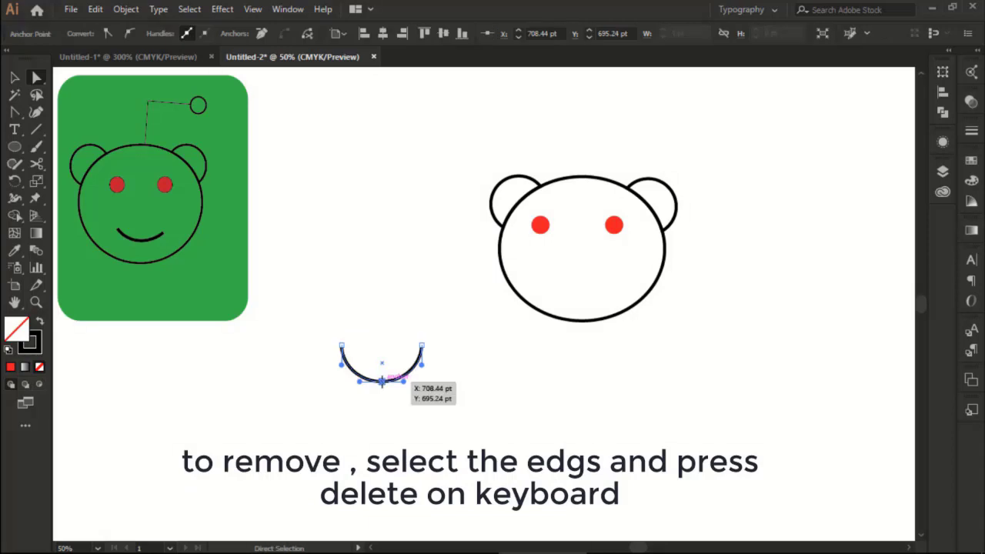
{"action": "left_click", "coordinate": [343, 347]}
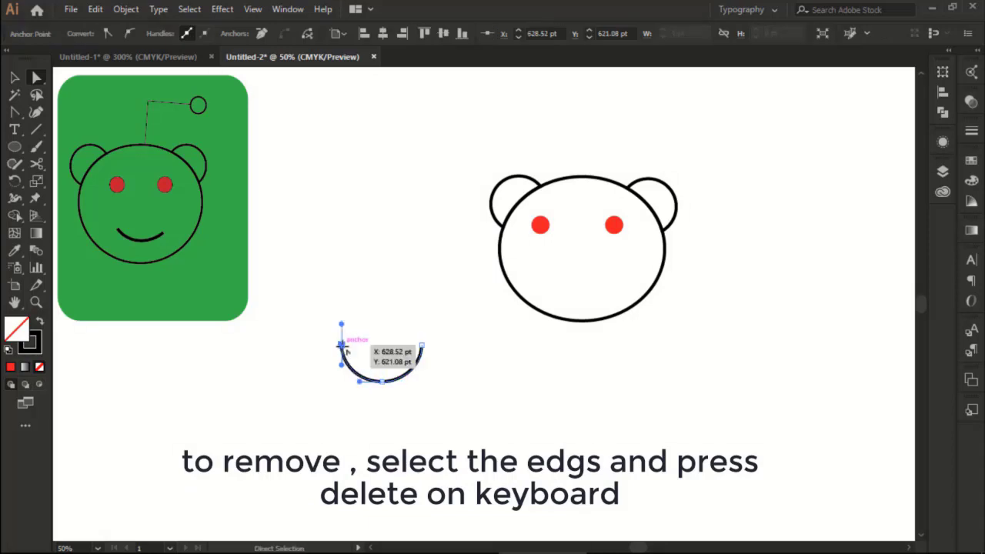
{"action": "key", "text": "Delete"}
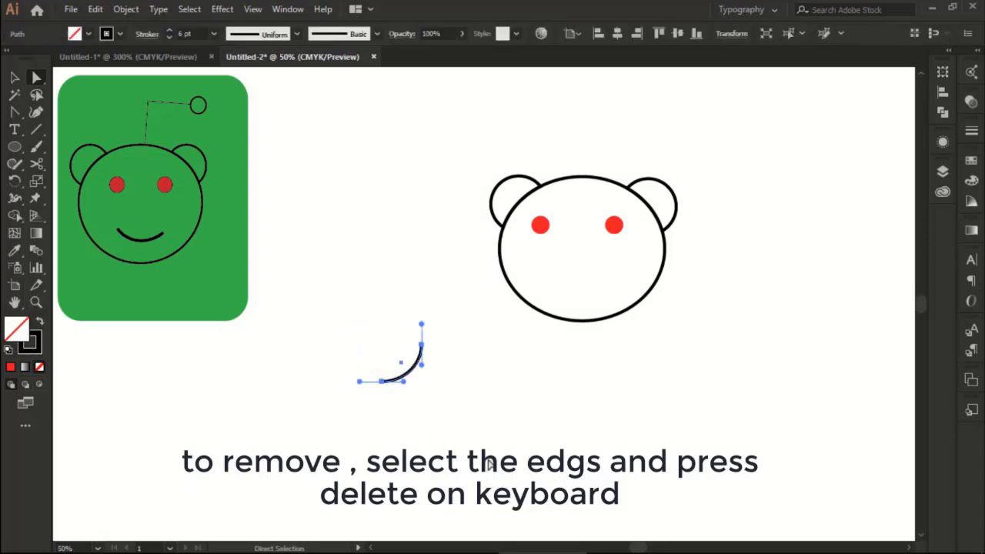
{"action": "key", "text": "v"}
{"action": "left_click", "coordinate": [459, 440]}
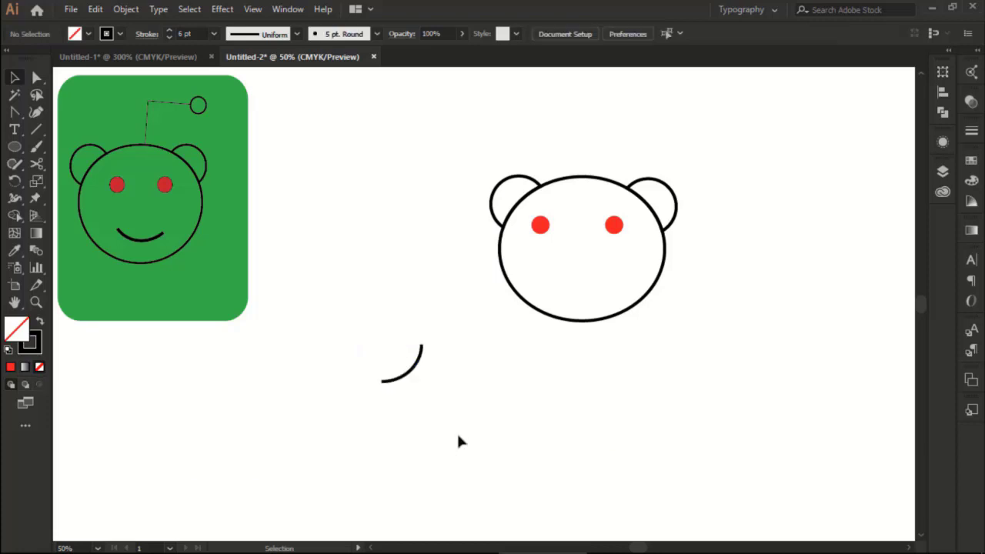
{"action": "left_click", "coordinate": [403, 372]}
Rotate the arc about -41° into a smile and place it beneath the eyes.
{"action": "key", "text": "r"}
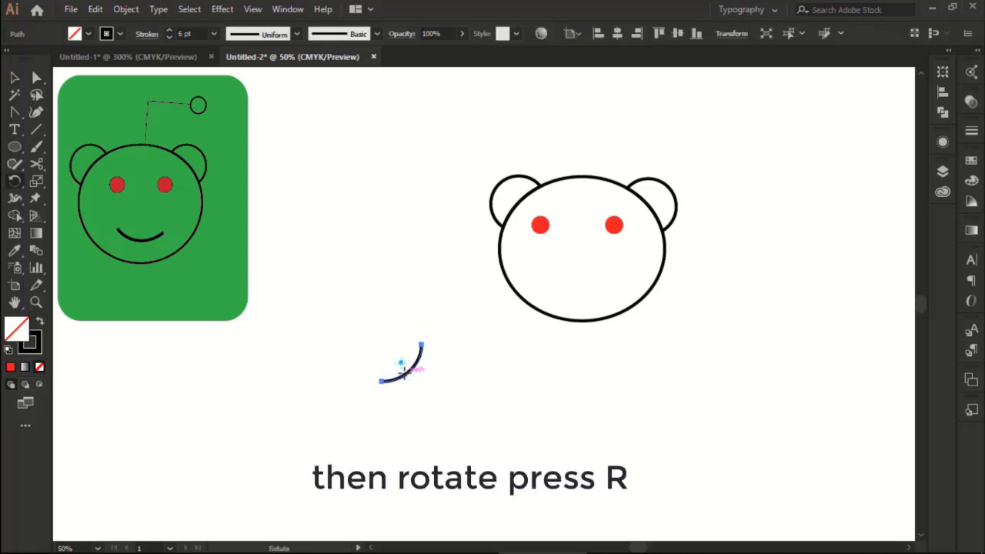
{"action": "mouse_move", "coordinate": [413, 361]}
{"action": "left_mouse_down"}
{"action": "mouse_move", "coordinate": [416, 377]}
{"action": "mouse_move", "coordinate": [550, 343]}
{"action": "mouse_move", "coordinate": [582, 291]}
{"action": "left_mouse_up"}
{"action": "key", "text": "v"}
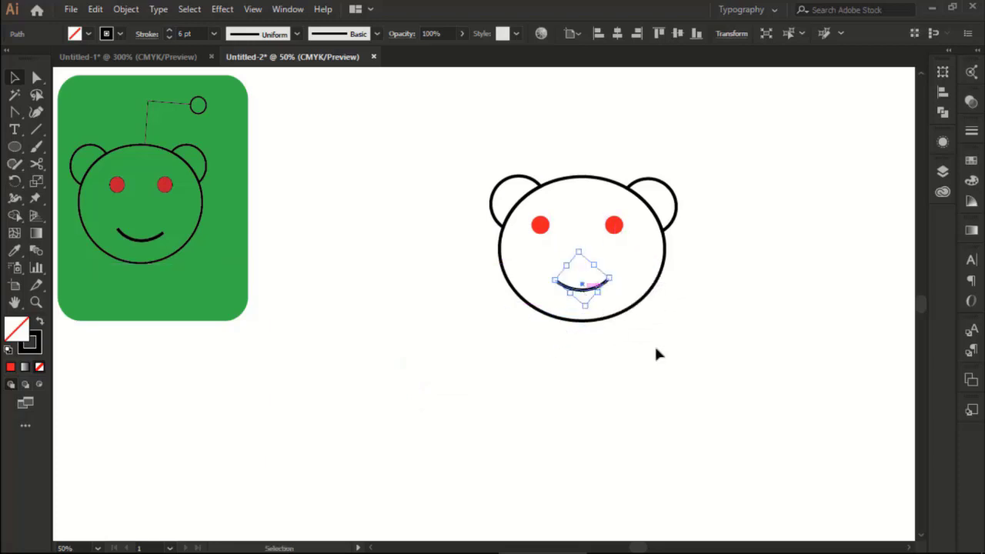
{"action": "left_click", "coordinate": [686, 369]}
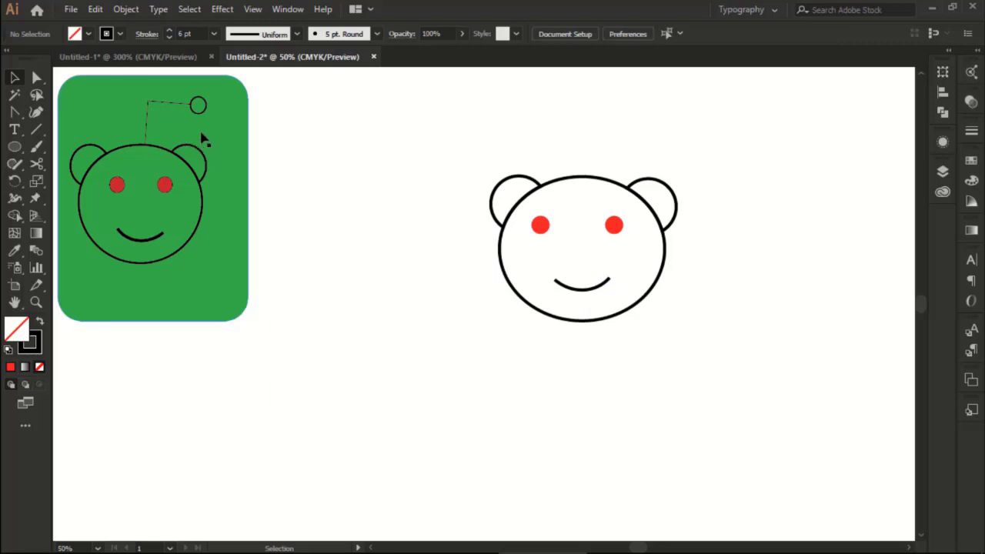
Draw a small black-outlined circle left of the head as the antenna tip.
{"action": "left_click", "coordinate": [21, 152]}
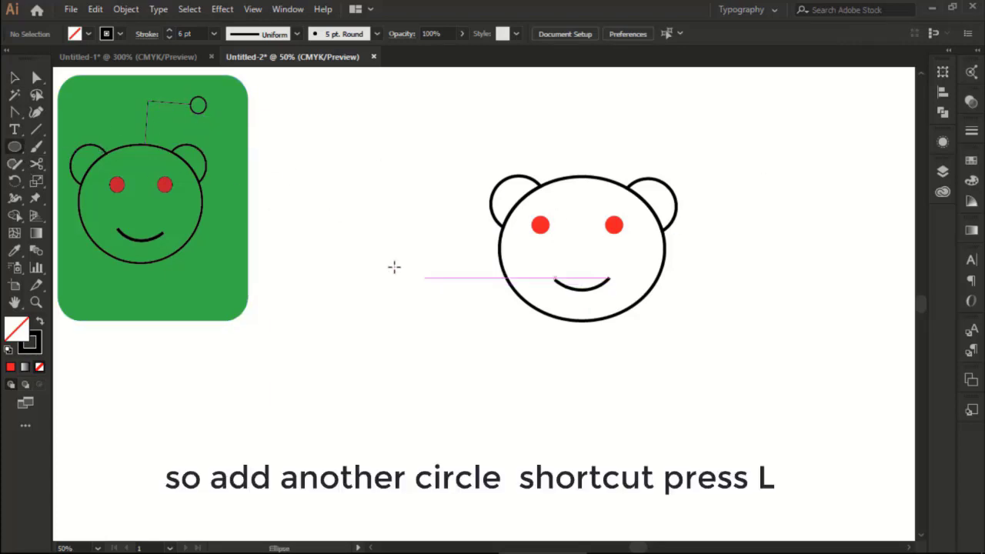
{"action": "left_click_drag", "start_coordinate": [402, 250], "coordinate": [425, 269]}
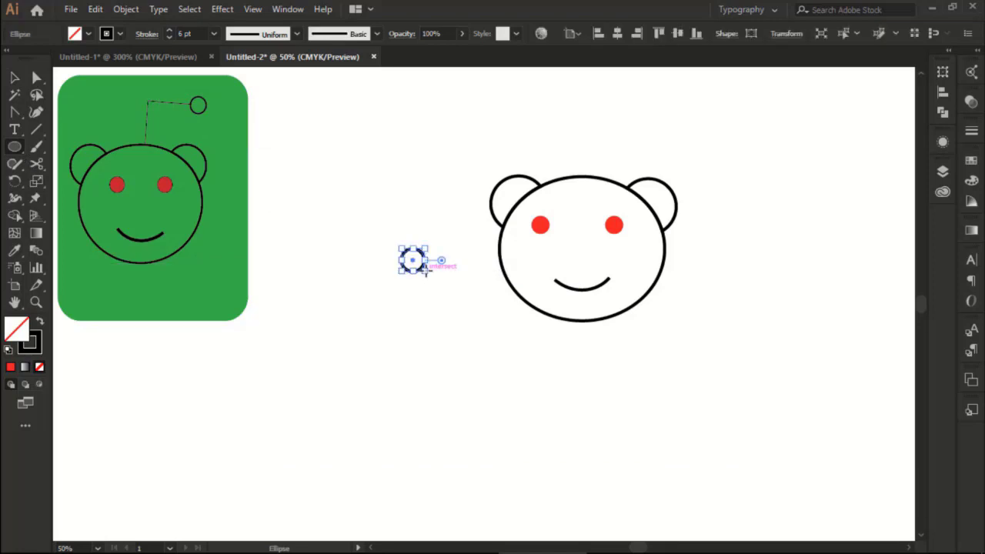
{"action": "left_click", "coordinate": [374, 385]}
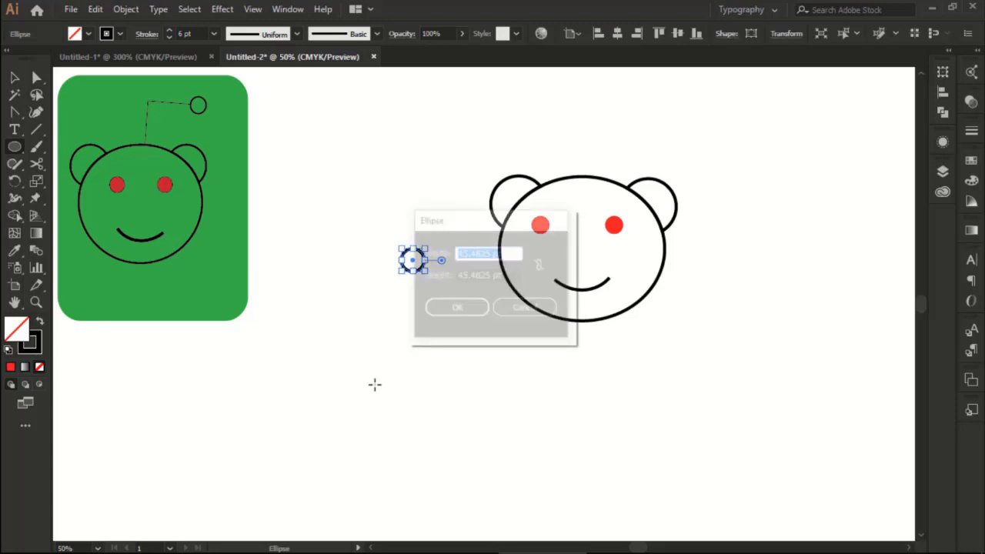
{"action": "left_click", "coordinate": [446, 312]}
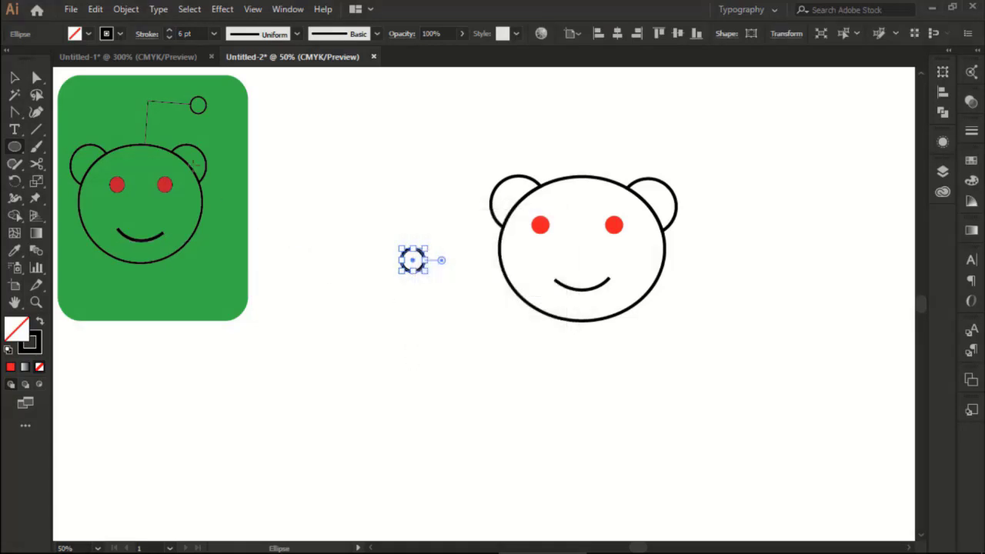
{"action": "left_click", "coordinate": [17, 152]}
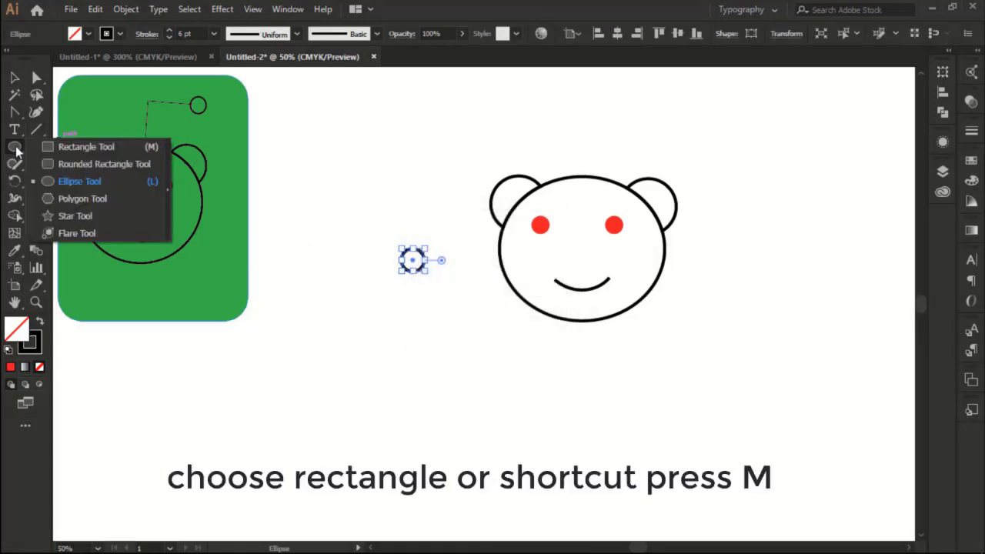
{"action": "left_click", "coordinate": [16, 78]}
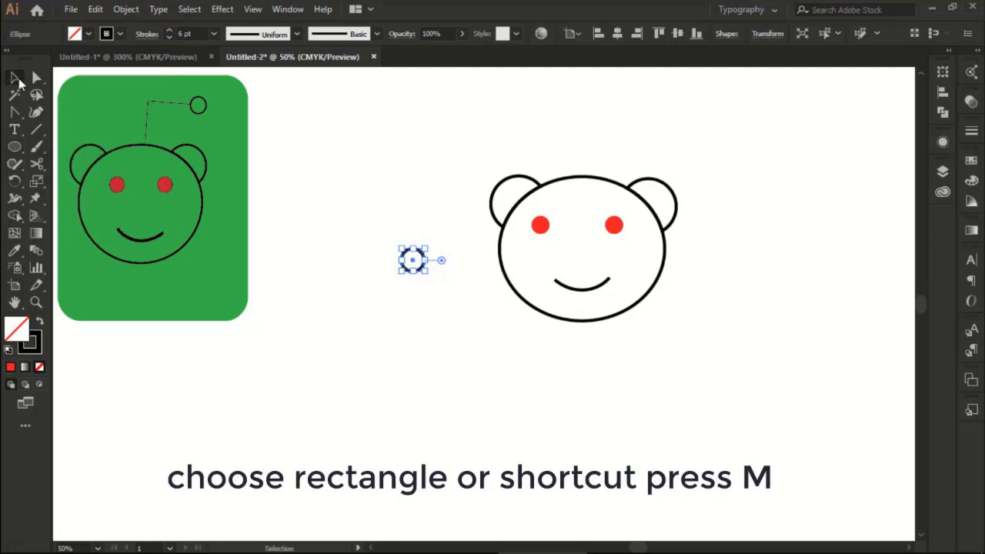
{"action": "left_click", "coordinate": [326, 159]}
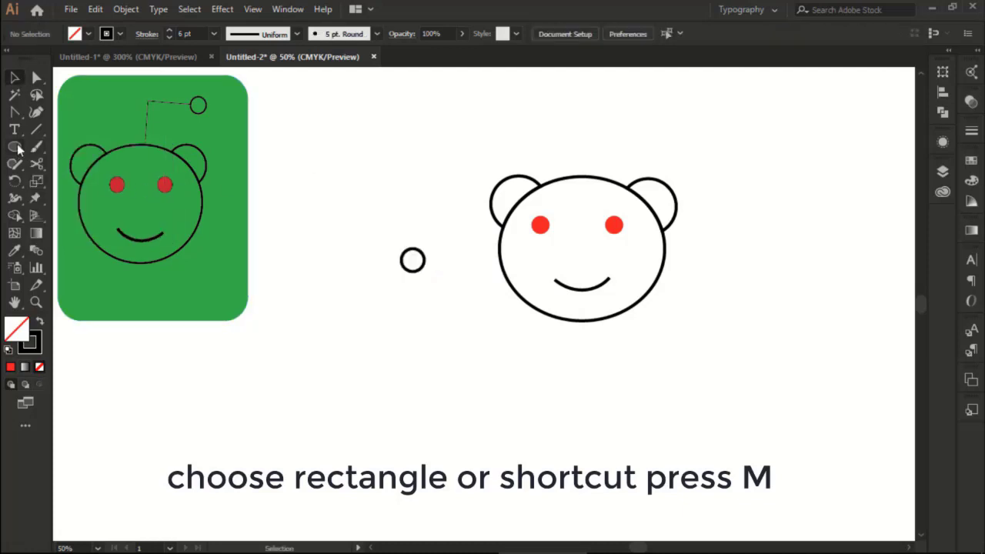
Draw a tall rectangle below the small circle with the Rectangle tool.
{"action": "left_click_drag", "start_coordinate": [13, 147], "coordinate": [52, 174]}
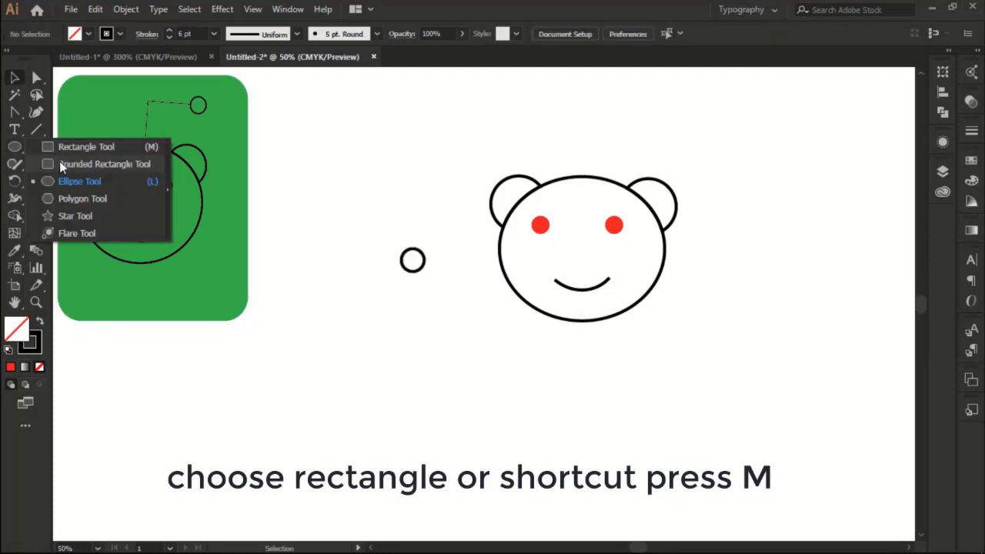
{"action": "left_click", "coordinate": [73, 146]}
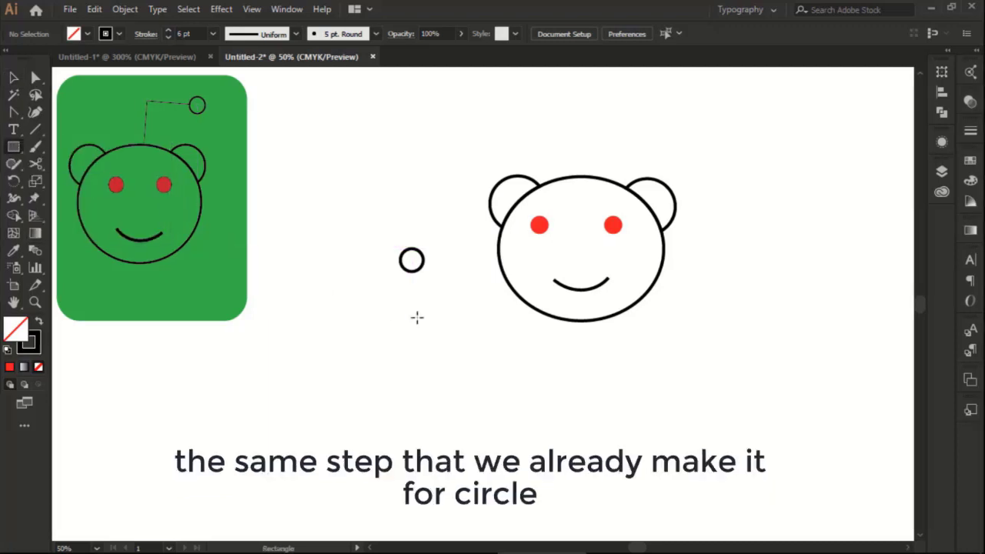
{"action": "left_click_drag", "start_coordinate": [364, 322], "coordinate": [462, 441]}
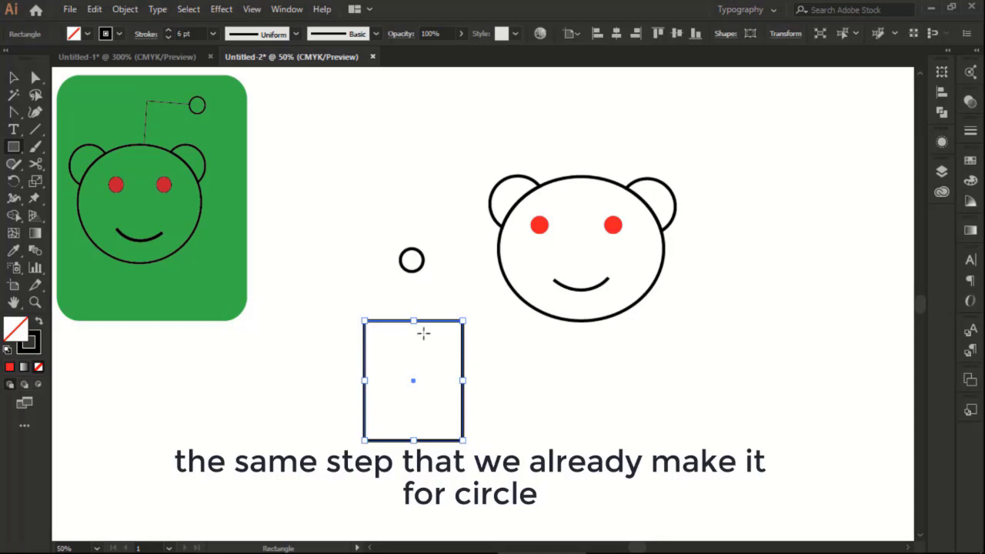
Delete the rectangle's top-left anchor to leave an L-shaped corner path, then rotate it.
{"action": "key", "text": "a"}
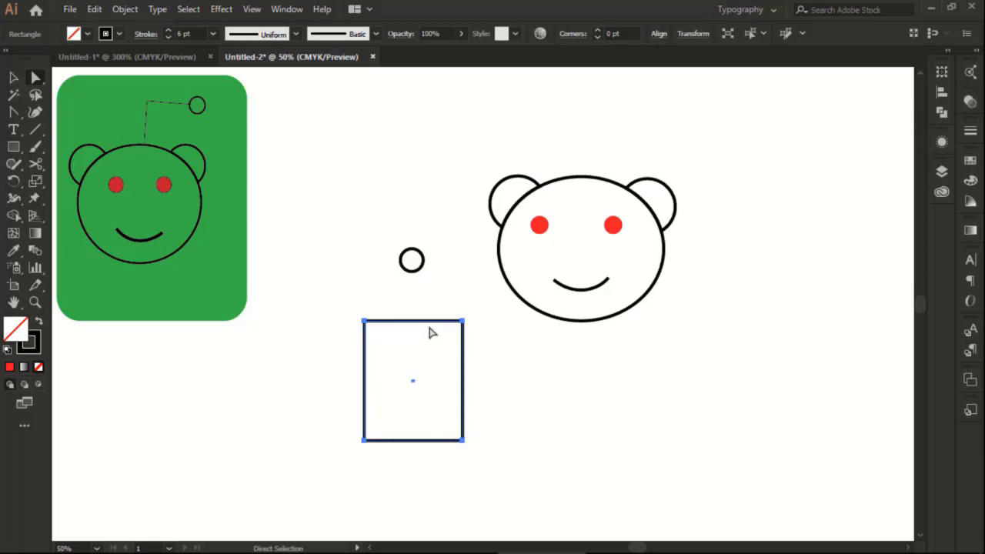
{"action": "left_click", "coordinate": [462, 320]}
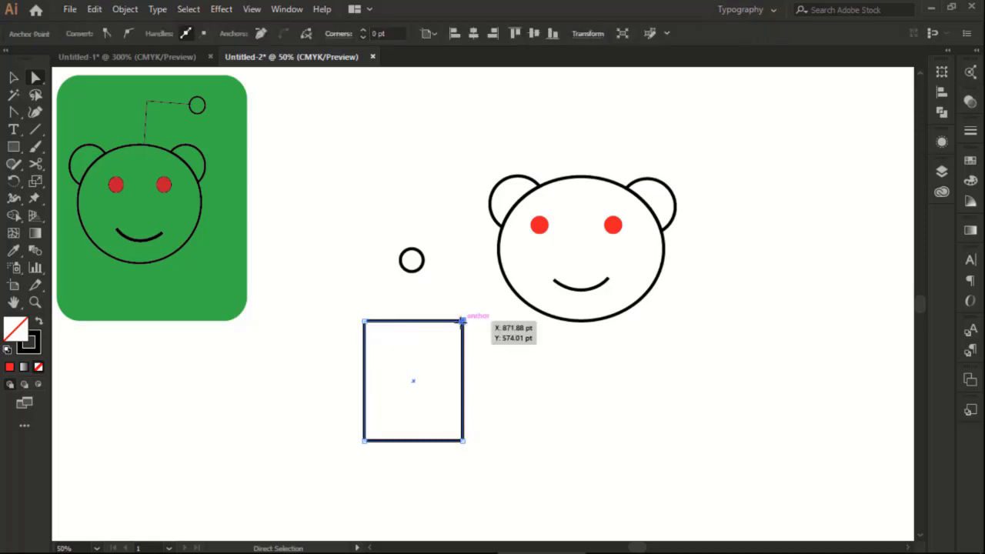
{"action": "key", "text": "Delete"}
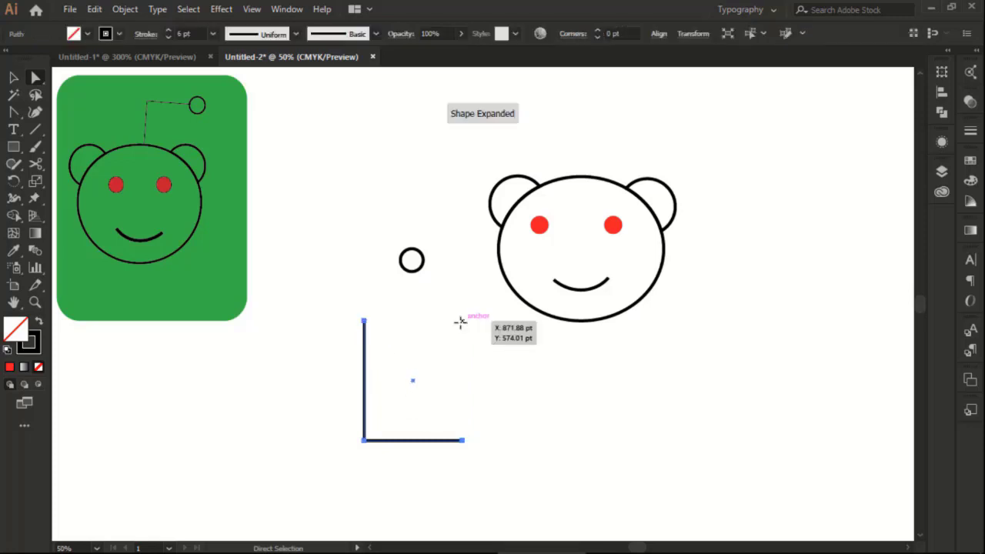
{"action": "key", "text": "ctrl+z"}
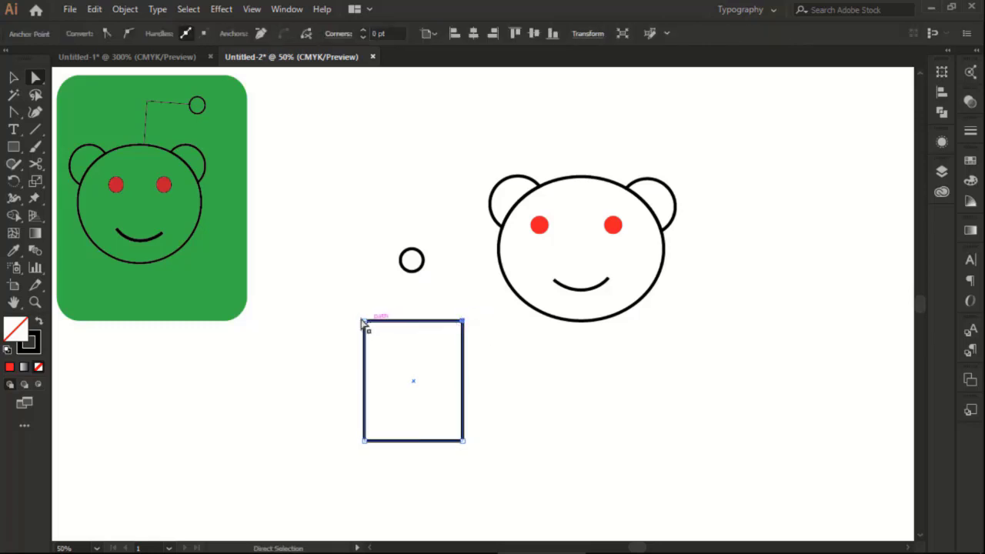
{"action": "left_click", "coordinate": [364, 320]}
{"action": "key", "text": "Delete"}
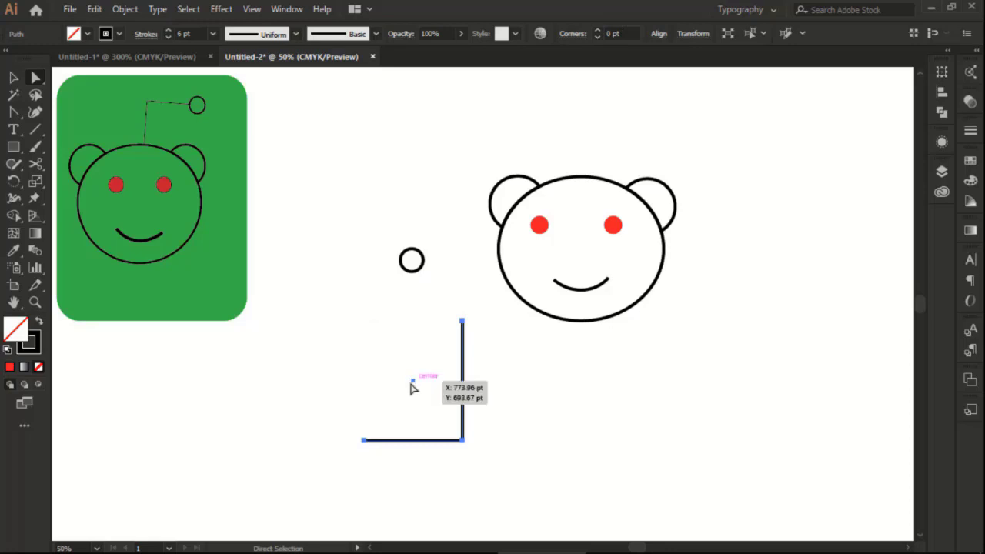
{"action": "key", "text": "r"}
{"action": "mouse_move", "coordinate": [451, 403]}
{"action": "left_mouse_down"}
{"action": "mouse_move", "coordinate": [361, 419]}
{"action": "mouse_move", "coordinate": [313, 350]}
{"action": "left_mouse_up"}
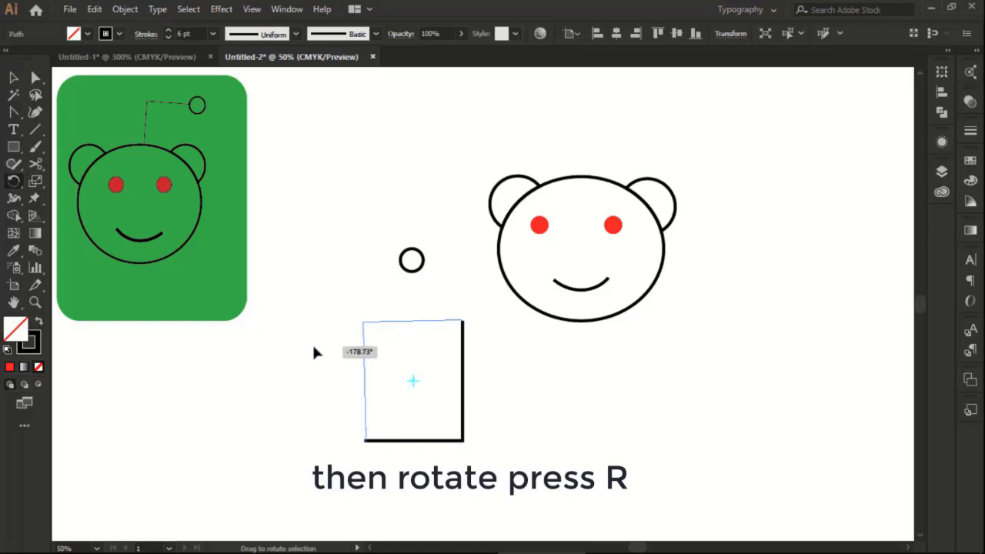
Flip the corner path about 180° and move it onto the top of the head.
{"action": "left_click_drag", "start_coordinate": [314, 346], "coordinate": [319, 348]}
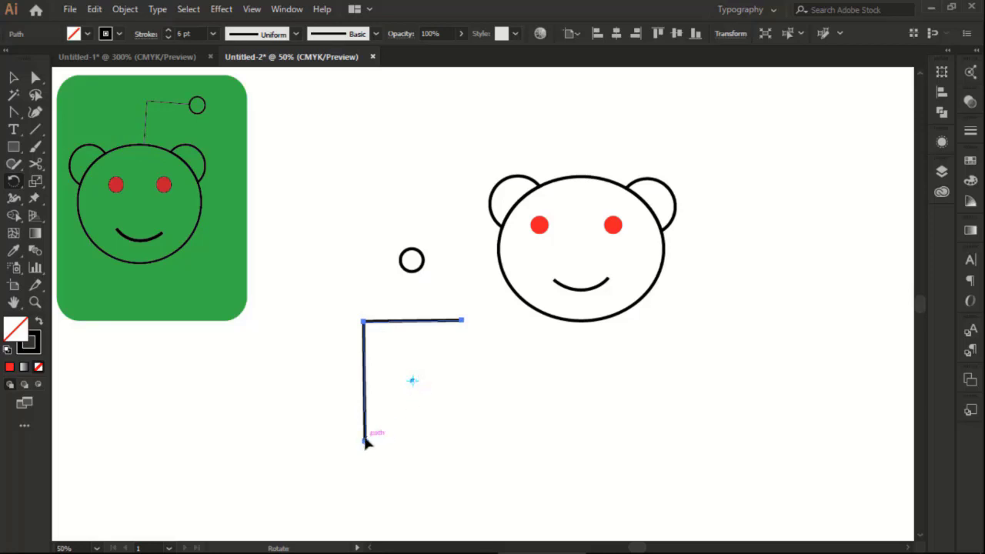
{"action": "left_click_drag", "start_coordinate": [411, 380], "coordinate": [461, 319]}
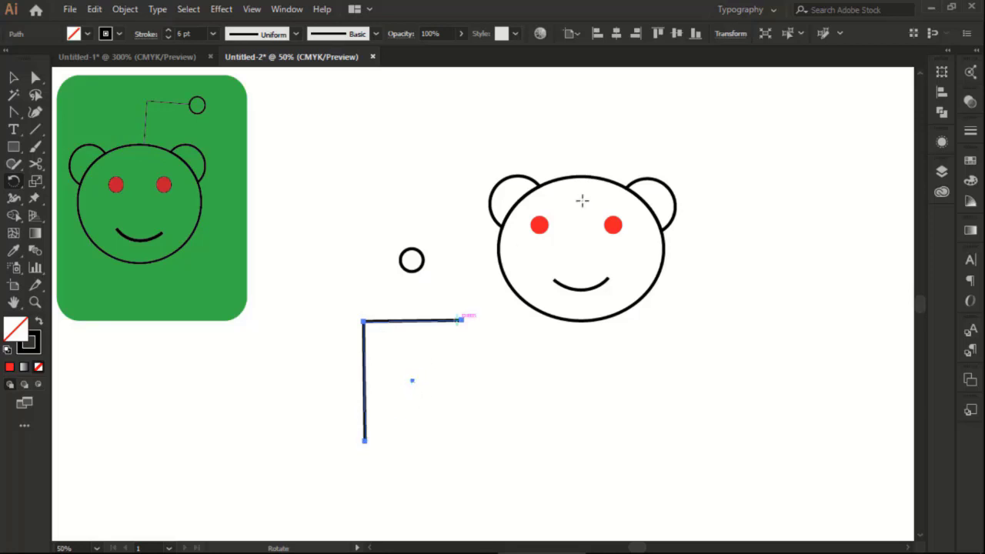
{"action": "left_click", "coordinate": [411, 382]}
{"action": "key", "text": "v"}
{"action": "mouse_move", "coordinate": [413, 383]}
{"action": "left_mouse_down"}
{"action": "mouse_move", "coordinate": [590, 184]}
{"action": "mouse_move", "coordinate": [629, 160]}
{"action": "left_mouse_up"}
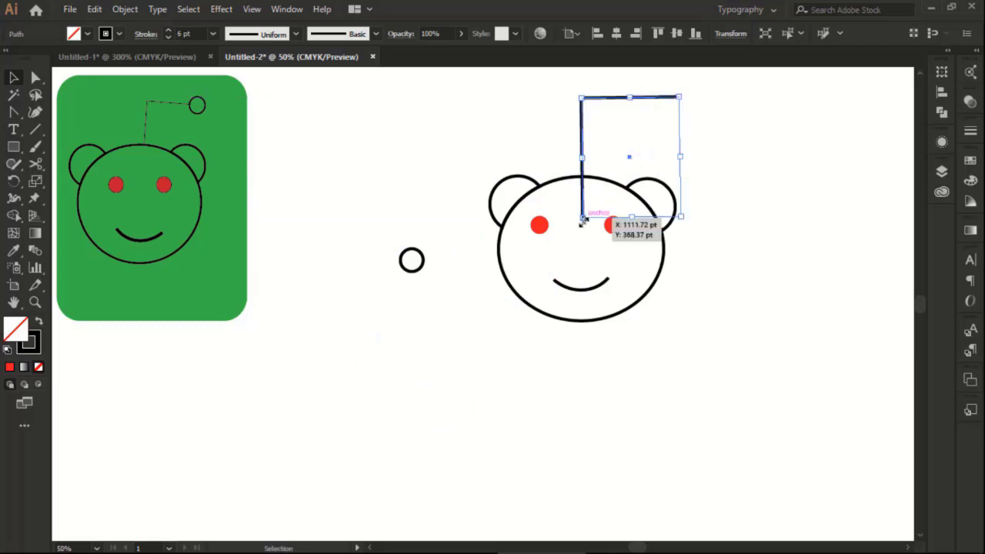
Shorten the stem to end on the head and shorten the horizontal arm.
{"action": "left_click", "coordinate": [762, 177]}
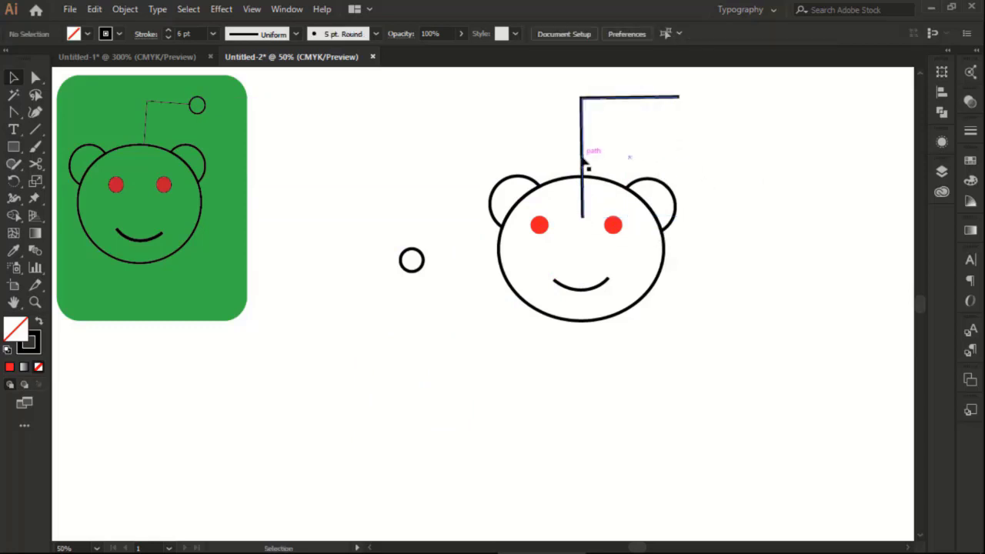
{"action": "left_click_drag", "start_coordinate": [582, 216], "coordinate": [579, 180]}
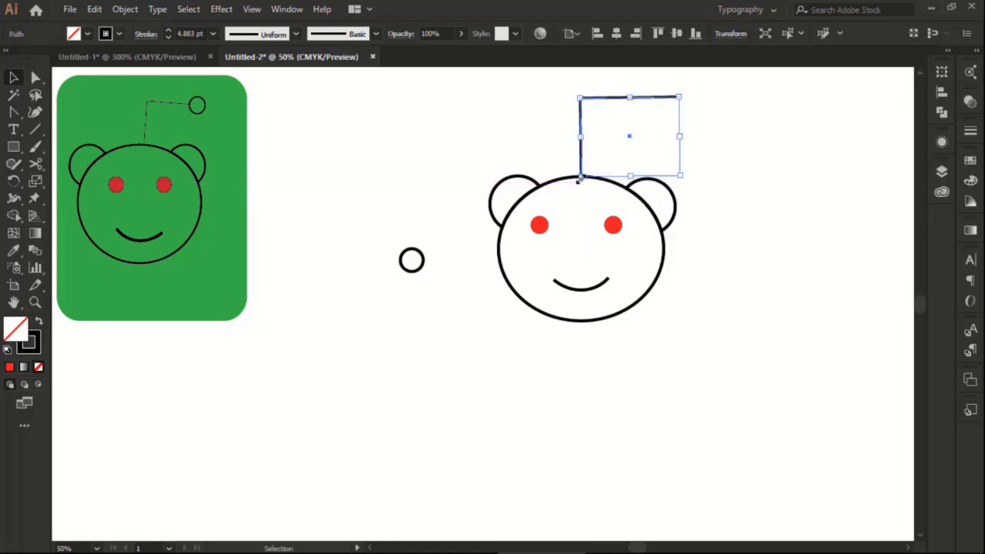
{"action": "left_click", "coordinate": [744, 204]}
{"action": "left_click_drag", "start_coordinate": [581, 136], "coordinate": [581, 137]}
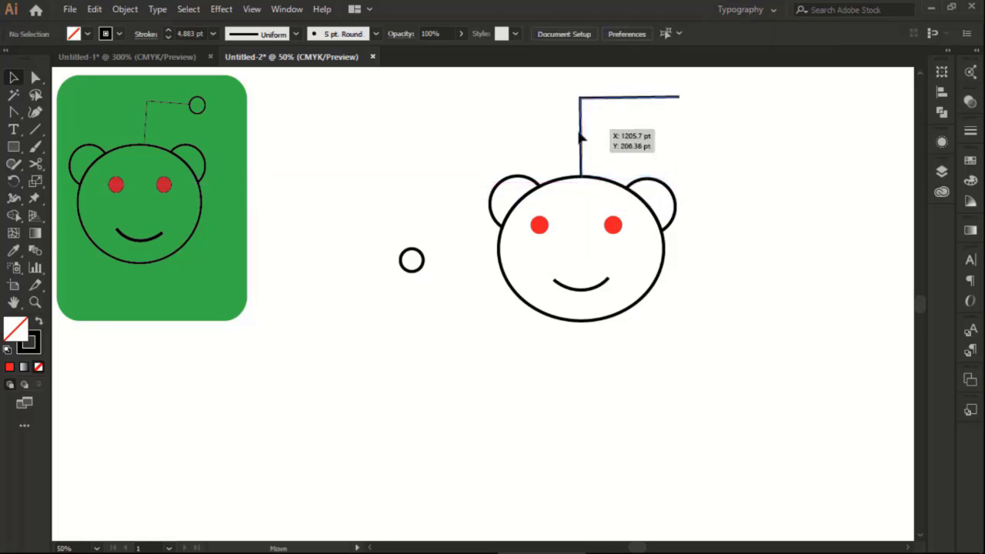
{"action": "left_click", "coordinate": [582, 137]}
{"action": "left_click_drag", "start_coordinate": [679, 97], "coordinate": [647, 98]}
Tilt the antenna slightly and reposition it on the head.
{"action": "key", "text": "r"}
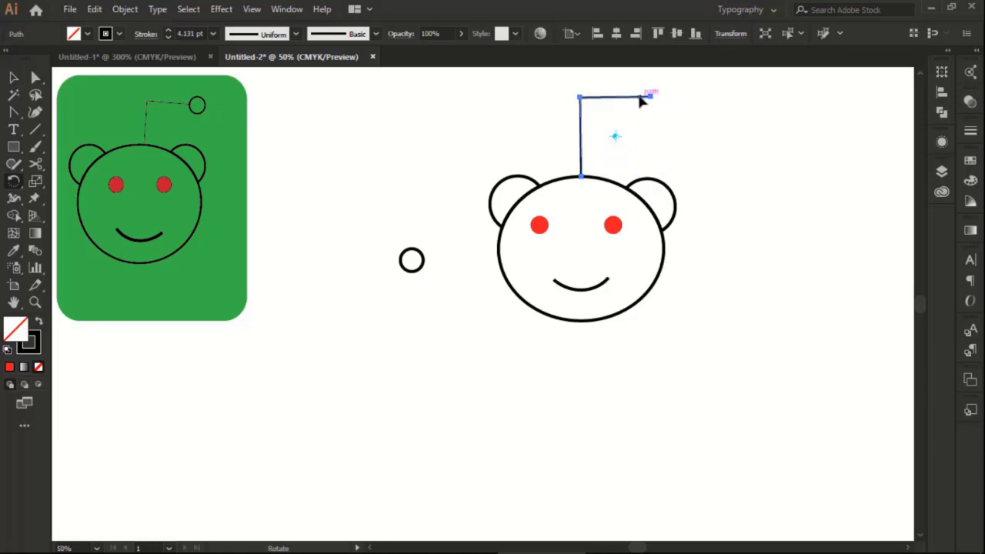
{"action": "left_click_drag", "start_coordinate": [645, 98], "coordinate": [641, 105]}
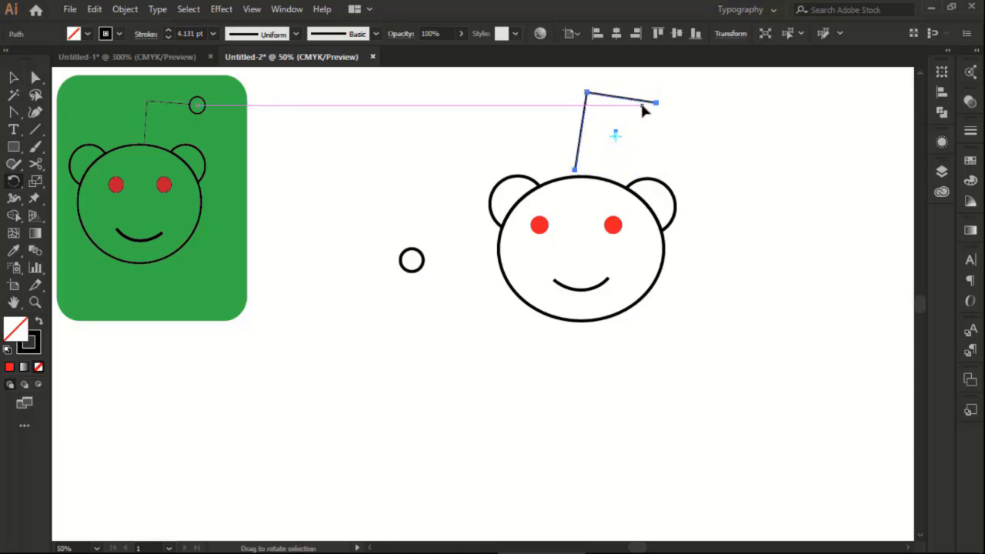
{"action": "key", "text": "v"}
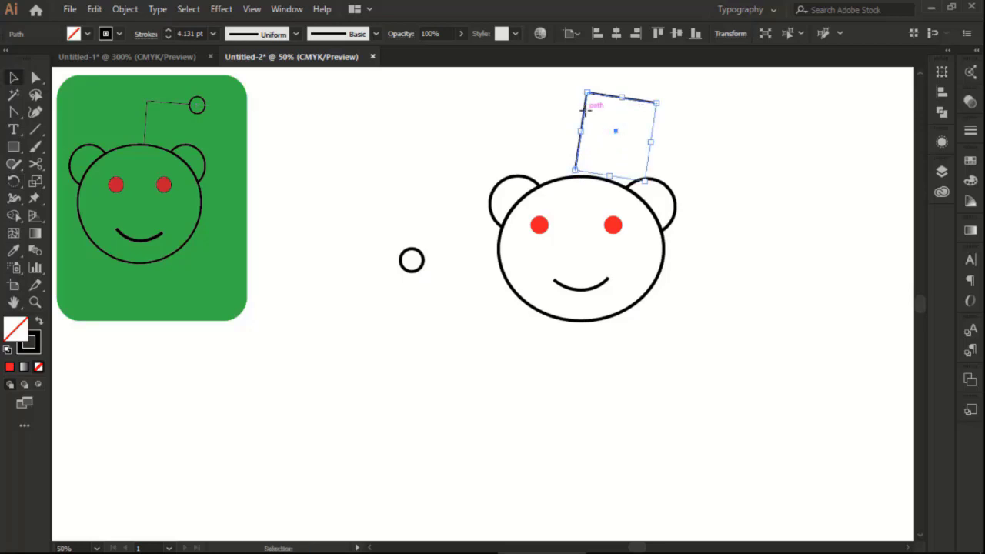
{"action": "left_click", "coordinate": [575, 168]}
{"action": "left_click_drag", "start_coordinate": [584, 117], "coordinate": [588, 133]}
Nudge the antenna so its base meets the head, and bring the small circle toward it.
{"action": "left_click", "coordinate": [682, 150]}
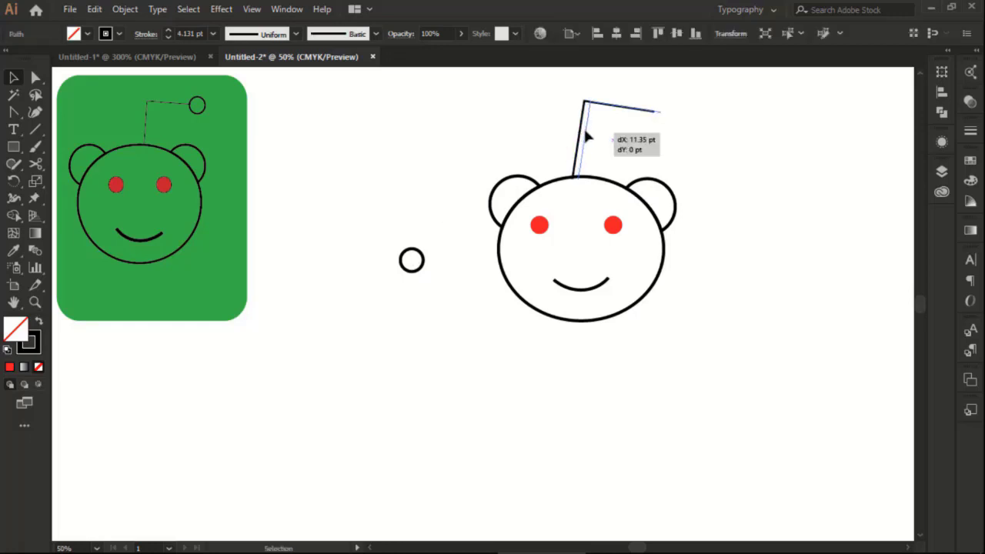
{"action": "left_click", "coordinate": [732, 129]}
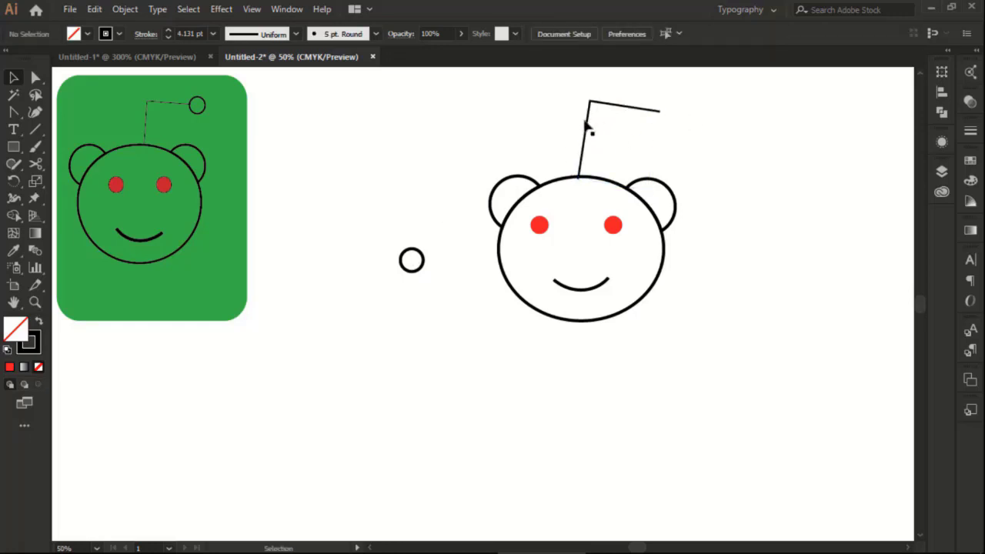
{"action": "left_click_drag", "start_coordinate": [589, 123], "coordinate": [589, 123]}
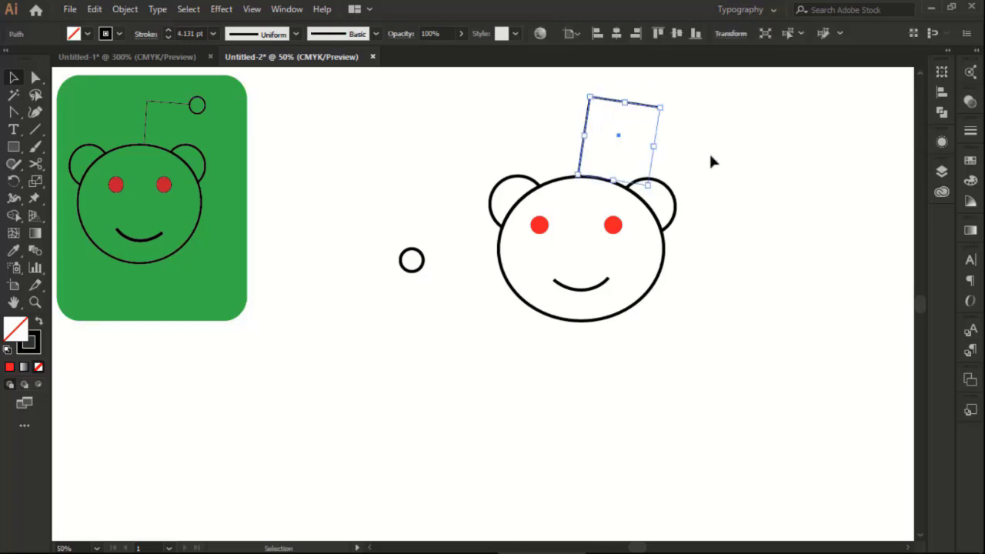
{"action": "left_click", "coordinate": [708, 152]}
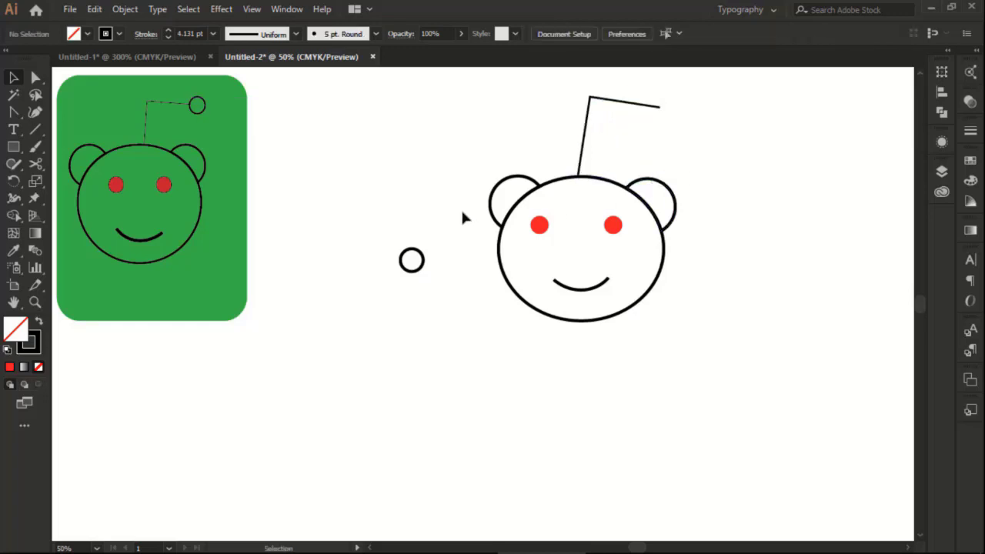
{"action": "left_click_drag", "start_coordinate": [422, 249], "coordinate": [565, 194]}
Set the small circle, about 38.82 pt, at the arm's tip and shorten the arm to meet it.
{"action": "left_click_drag", "start_coordinate": [641, 137], "coordinate": [675, 104]}
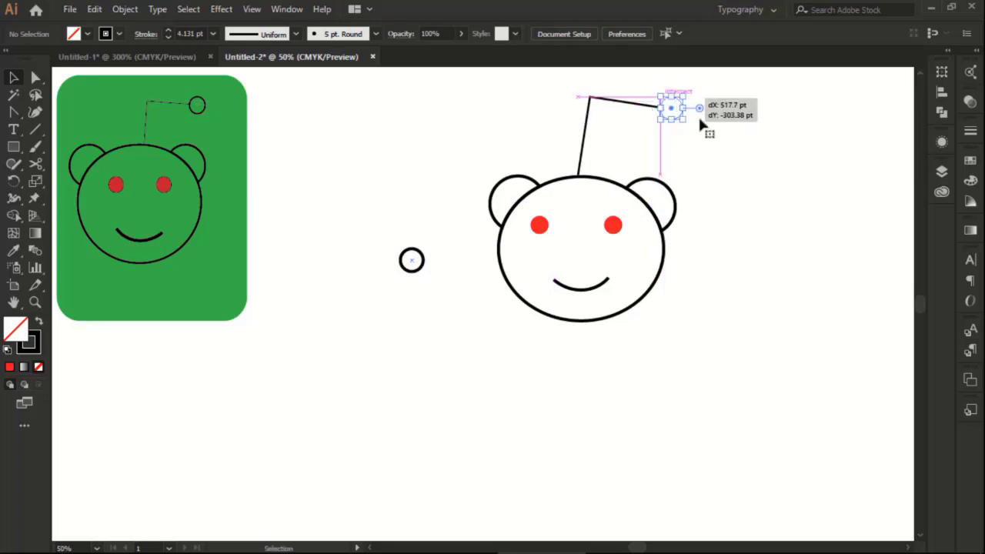
{"action": "left_click", "coordinate": [734, 152]}
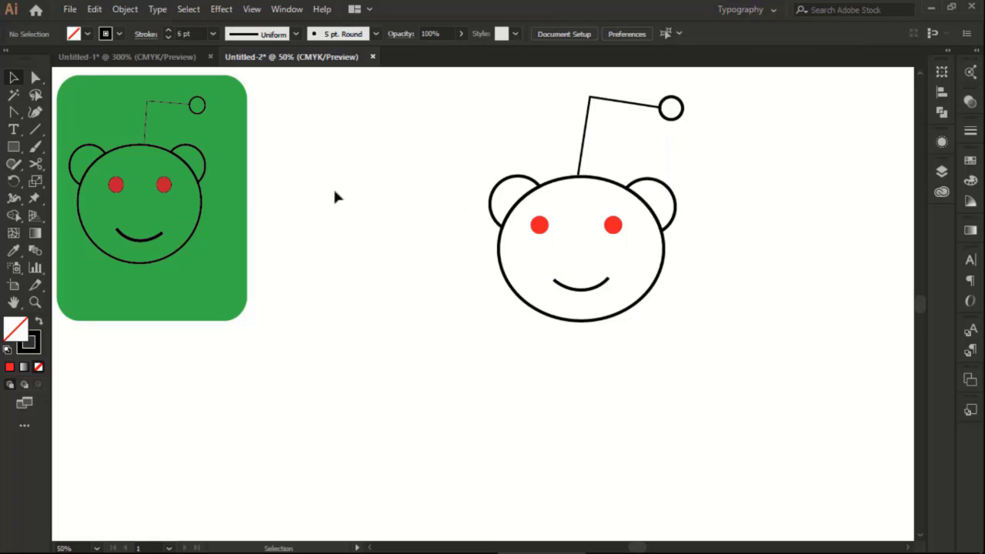
{"action": "left_click", "coordinate": [630, 102]}
{"action": "mouse_move", "coordinate": [655, 105]}
{"action": "left_mouse_down"}
{"action": "mouse_move", "coordinate": [638, 106]}
{"action": "mouse_move", "coordinate": [650, 103]}
{"action": "mouse_move", "coordinate": [665, 118]}
{"action": "left_mouse_up"}
{"action": "left_click", "coordinate": [694, 139]}
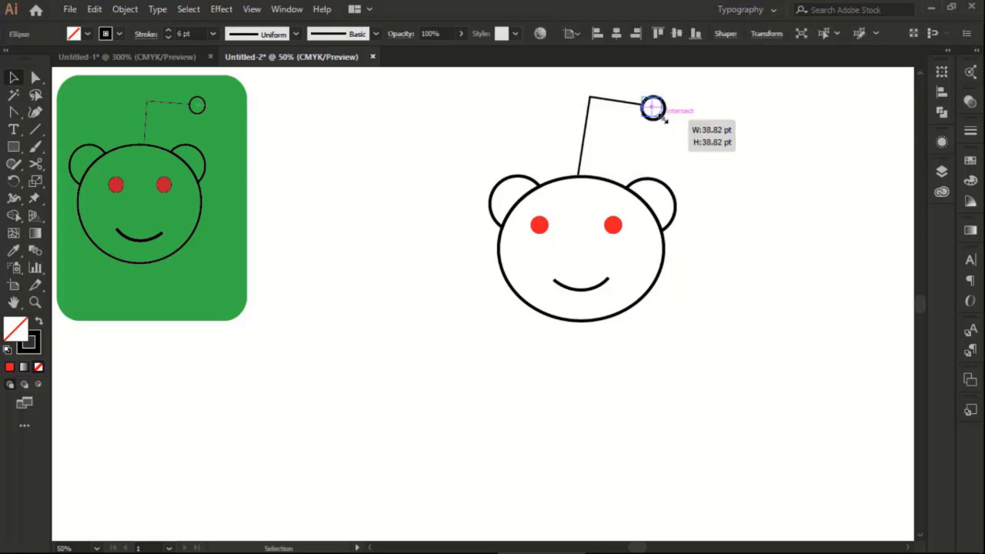
{"action": "left_click", "coordinate": [689, 132]}
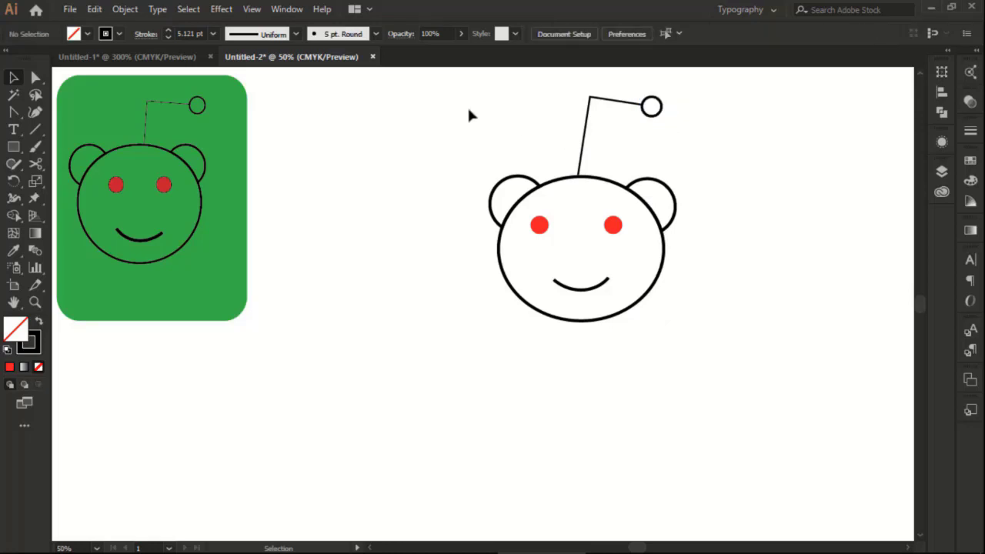
Shorten the antenna line from its bounding box.
{"action": "left_click", "coordinate": [587, 105]}
{"action": "left_click", "coordinate": [587, 104]}
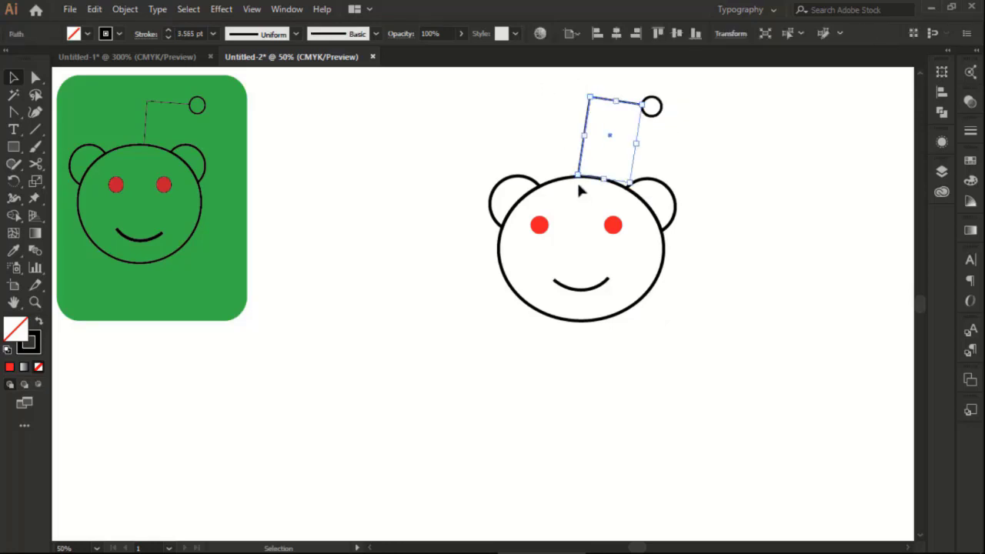
{"action": "left_click_drag", "start_coordinate": [576, 180], "coordinate": [578, 165]}
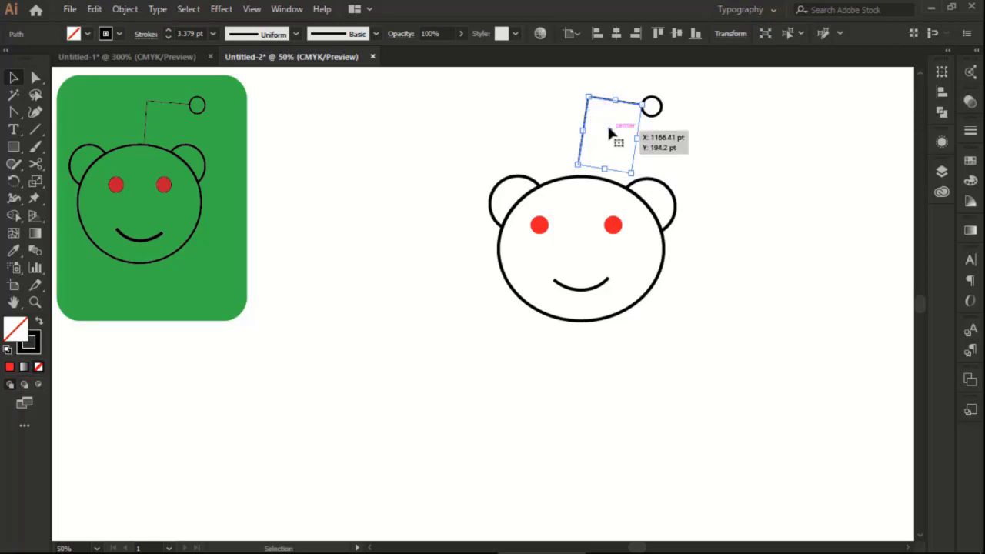
Move the antenna down onto the head top and the ball down to its tip.
{"action": "left_click", "coordinate": [519, 114]}
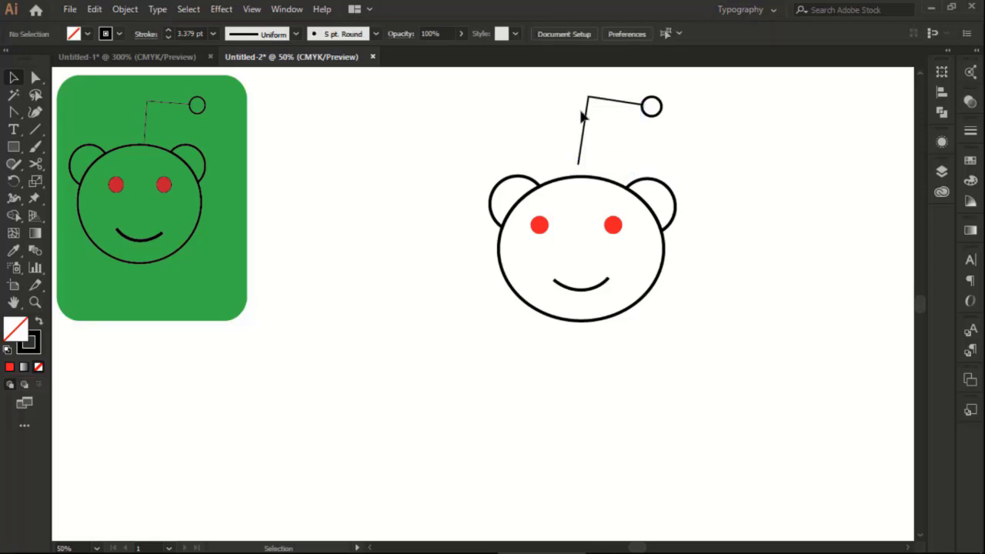
{"action": "left_click_drag", "start_coordinate": [586, 126], "coordinate": [586, 137]}
{"action": "left_click", "coordinate": [683, 161]}
{"action": "left_click_drag", "start_coordinate": [652, 116], "coordinate": [650, 134]}
{"action": "left_click", "coordinate": [698, 151]}
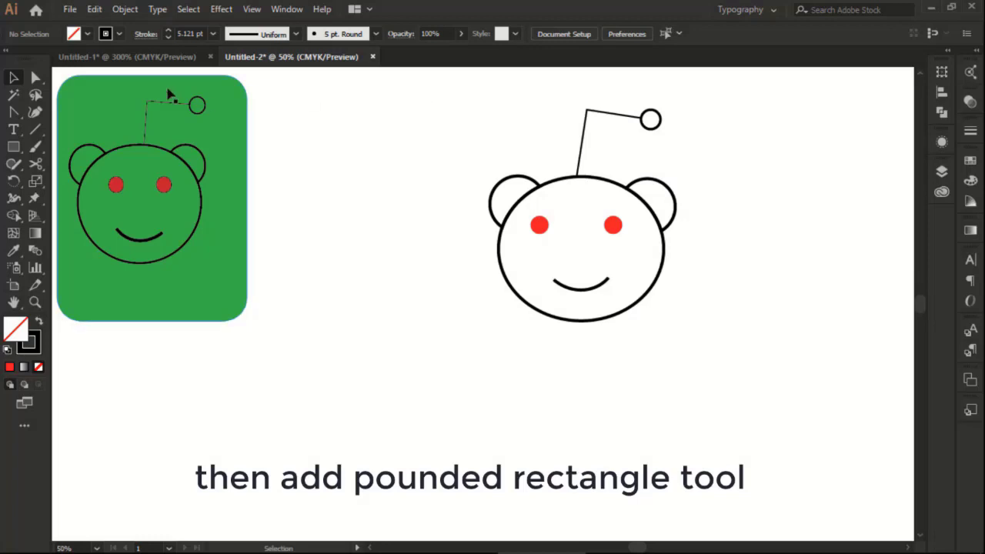
Draw a rounded rectangle enclosing the whole head and set its stroke to None.
{"action": "left_click_drag", "start_coordinate": [13, 146], "coordinate": [44, 162]}
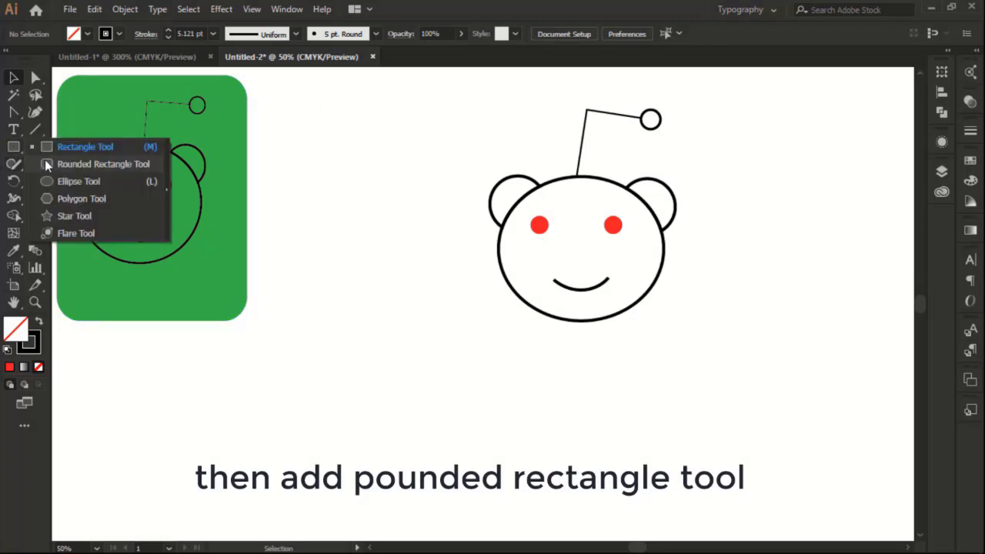
{"action": "left_click_drag", "start_coordinate": [464, 81], "coordinate": [707, 375]}
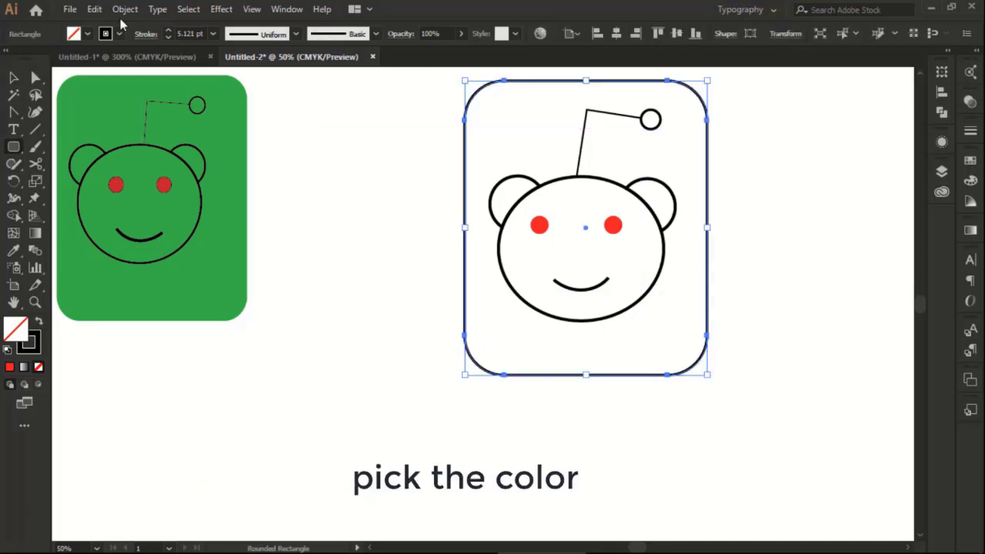
{"action": "left_click", "coordinate": [119, 33]}
{"action": "left_click", "coordinate": [8, 59]}
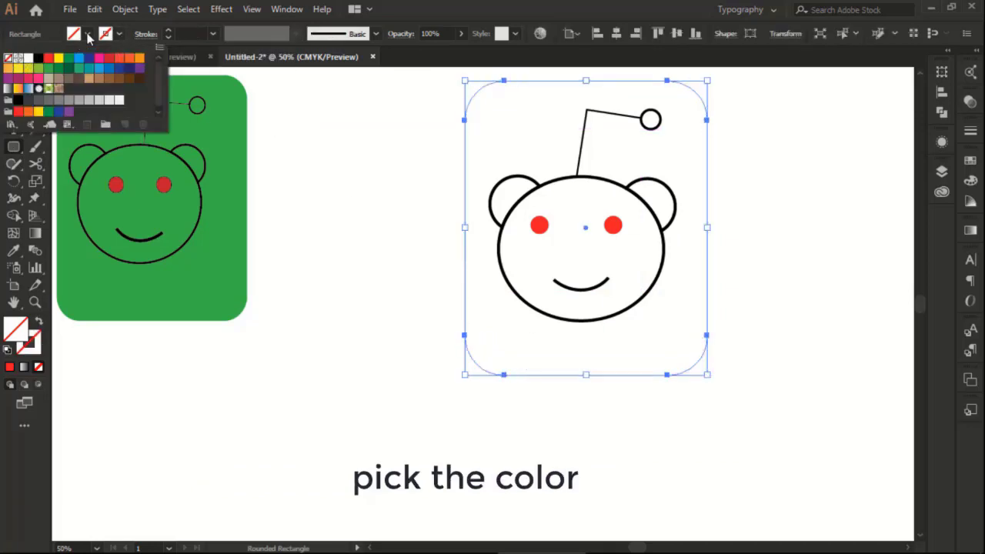
Try a green fill and Send Backward on the rounded rectangle, then undo both.
{"action": "left_click", "coordinate": [88, 36]}
{"action": "left_click", "coordinate": [48, 70]}
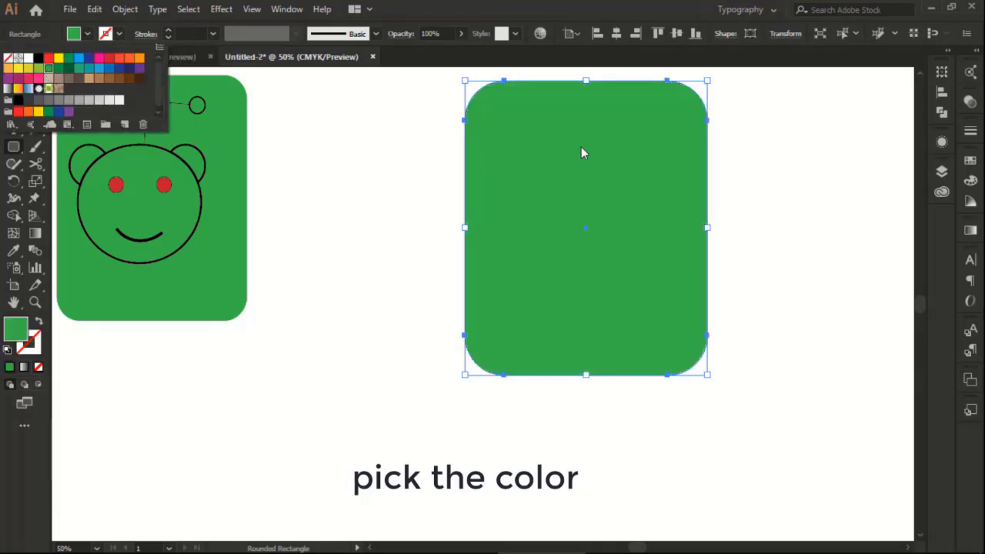
{"action": "right_click", "coordinate": [537, 187]}
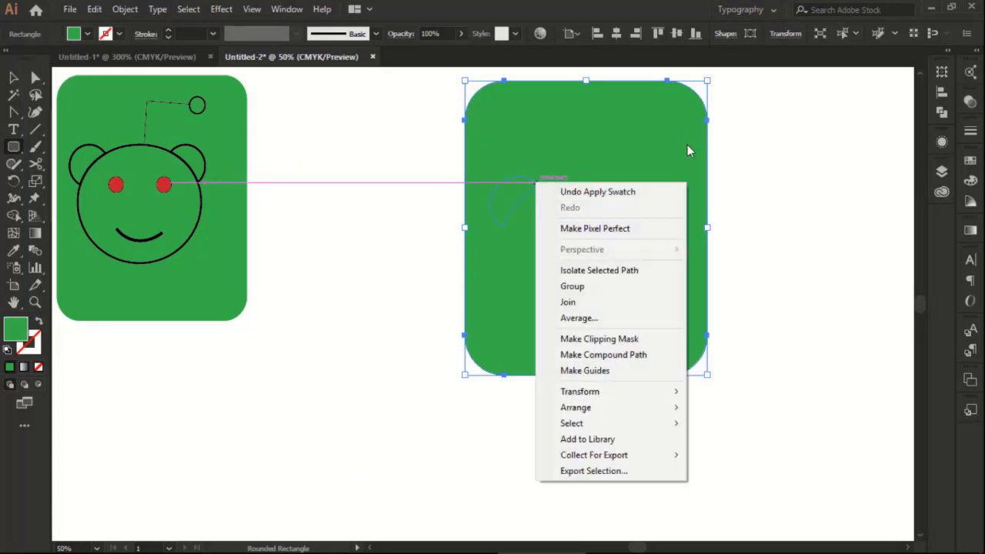
{"action": "left_click", "coordinate": [816, 143]}
{"action": "left_click", "coordinate": [536, 321]}
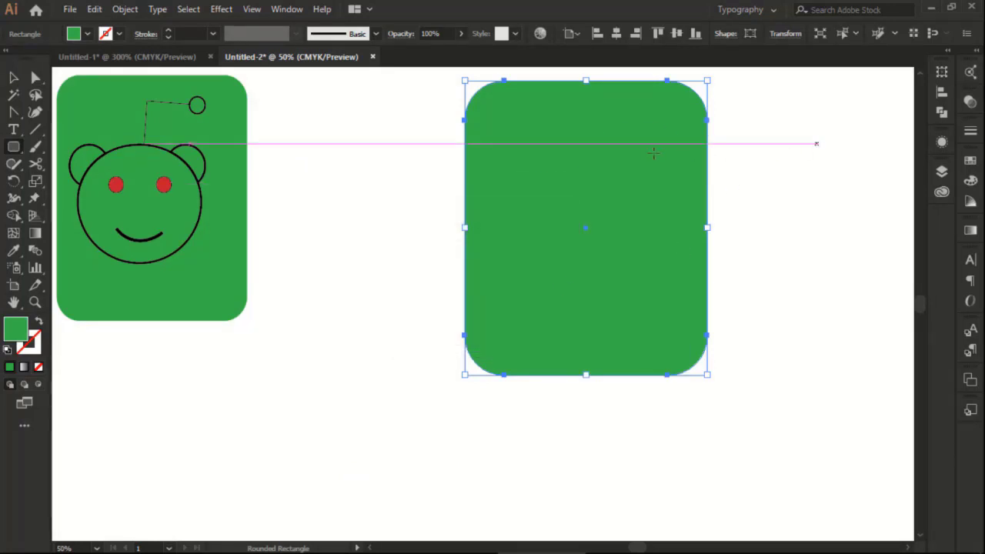
{"action": "right_click", "coordinate": [698, 97]}
{"action": "mouse_move", "coordinate": [738, 324]}
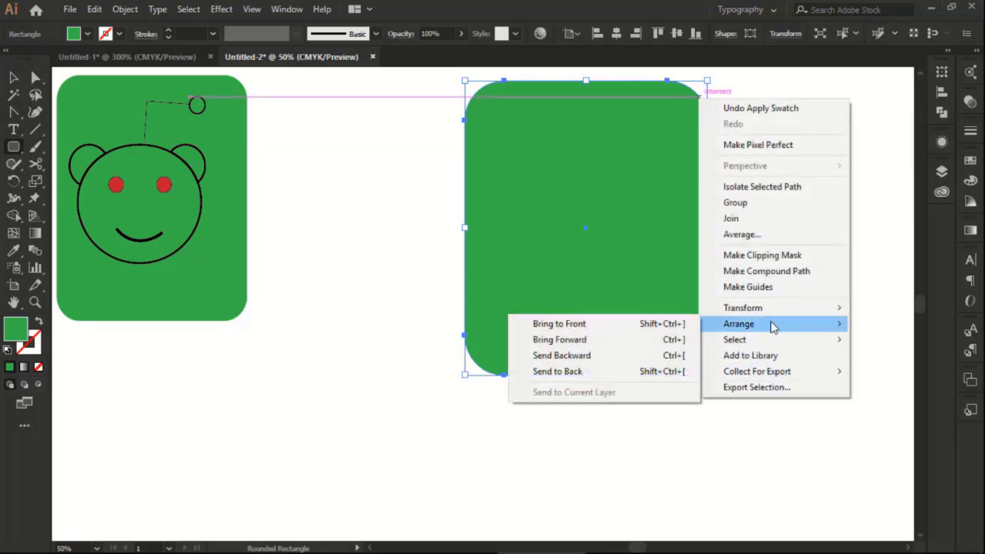
{"action": "left_click", "coordinate": [594, 358]}
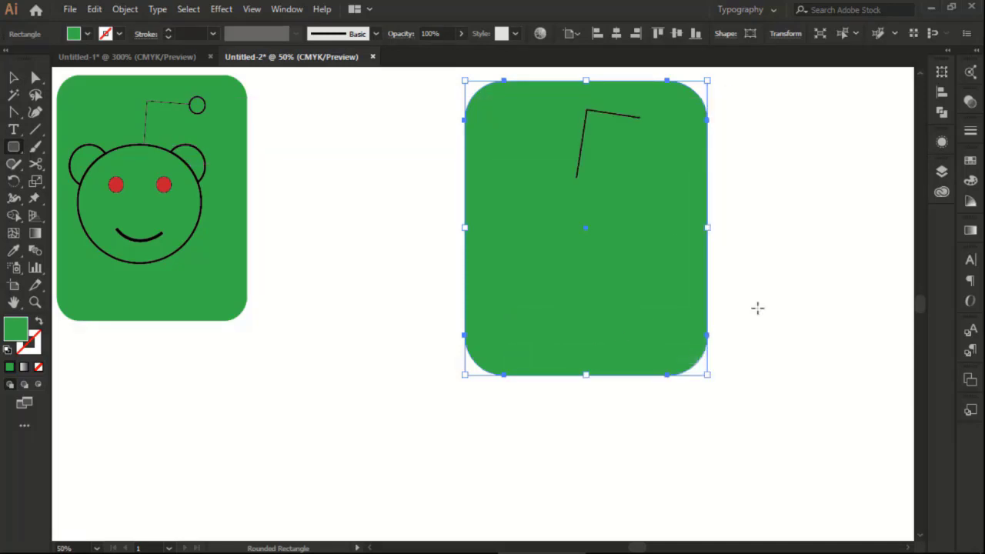
{"action": "key", "text": "ctrl+z"}
{"action": "key", "text": "slash"}
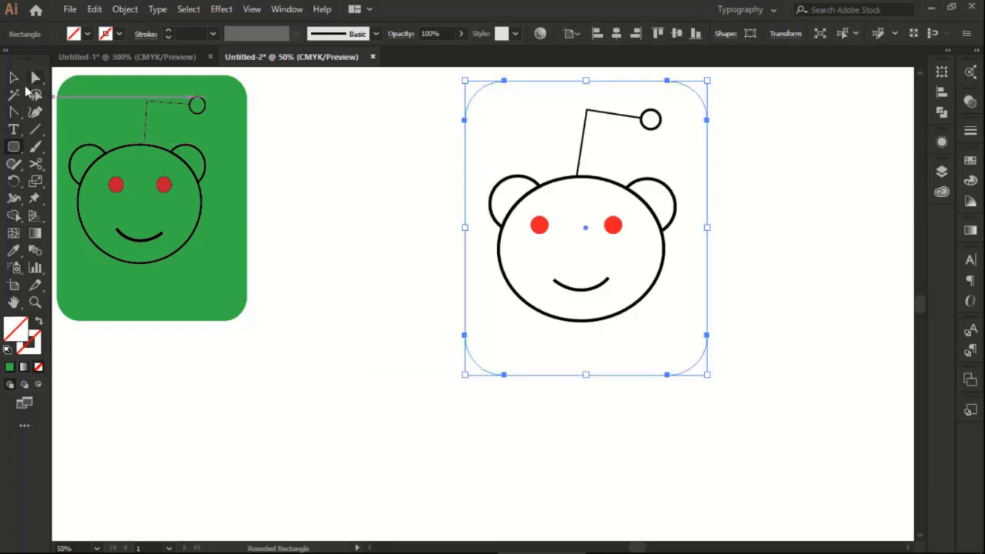
Give the rounded rectangle the green fill swatch and Arrange > Send Backward behind the head.
{"action": "left_click", "coordinate": [13, 78]}
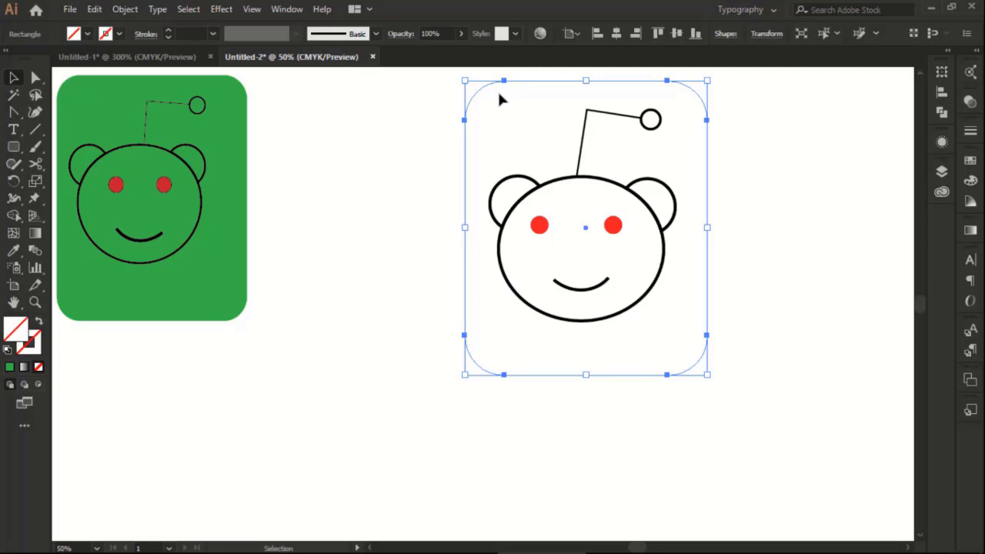
{"action": "left_click", "coordinate": [87, 35]}
{"action": "left_click", "coordinate": [48, 69]}
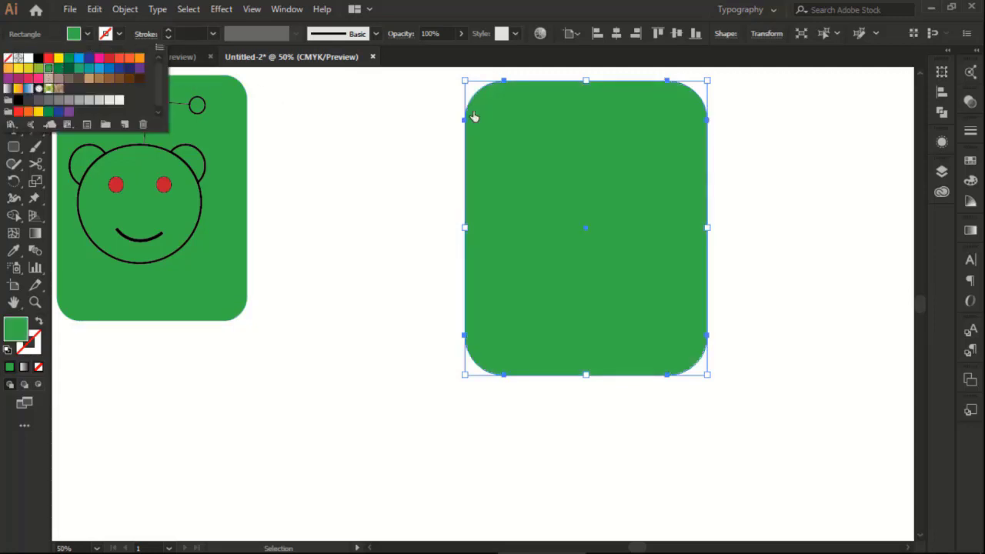
{"action": "left_click", "coordinate": [484, 115]}
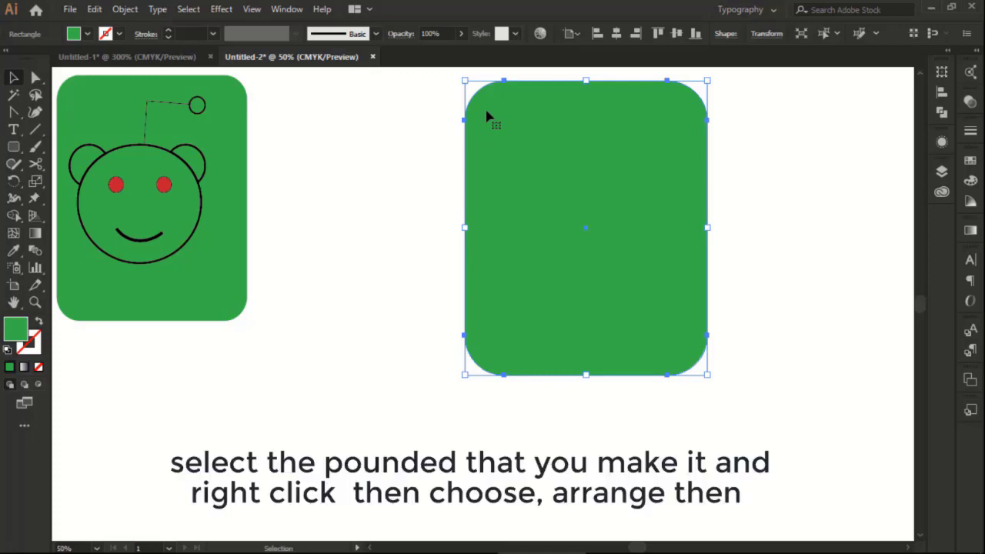
{"action": "right_click", "coordinate": [486, 116]}
{"action": "mouse_move", "coordinate": [526, 335]}
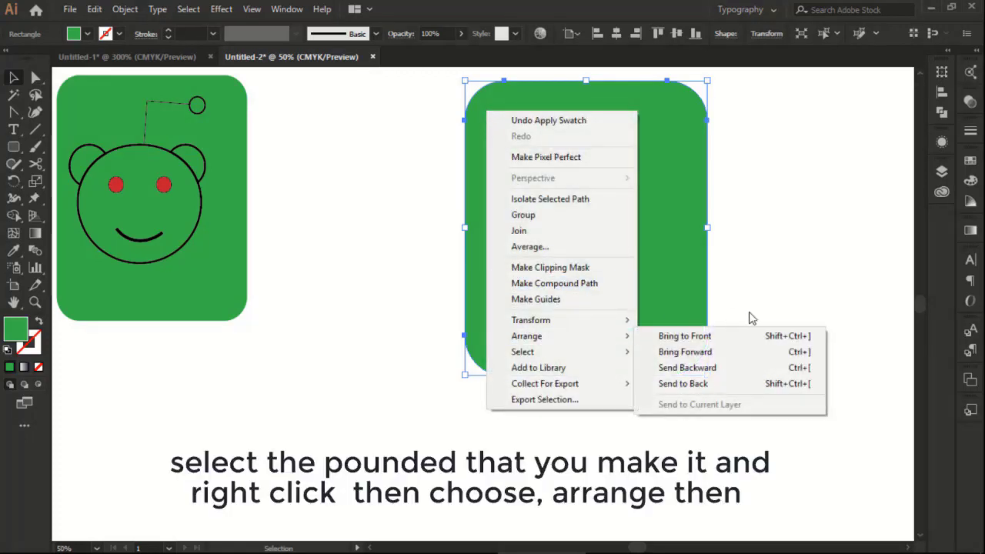
{"action": "left_click", "coordinate": [718, 383]}
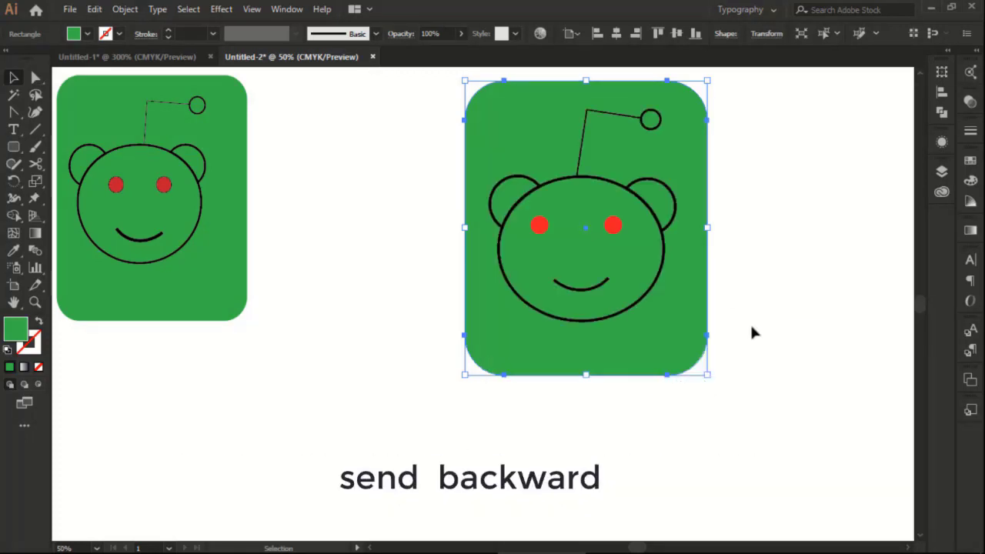
{"action": "left_click", "coordinate": [758, 406]}
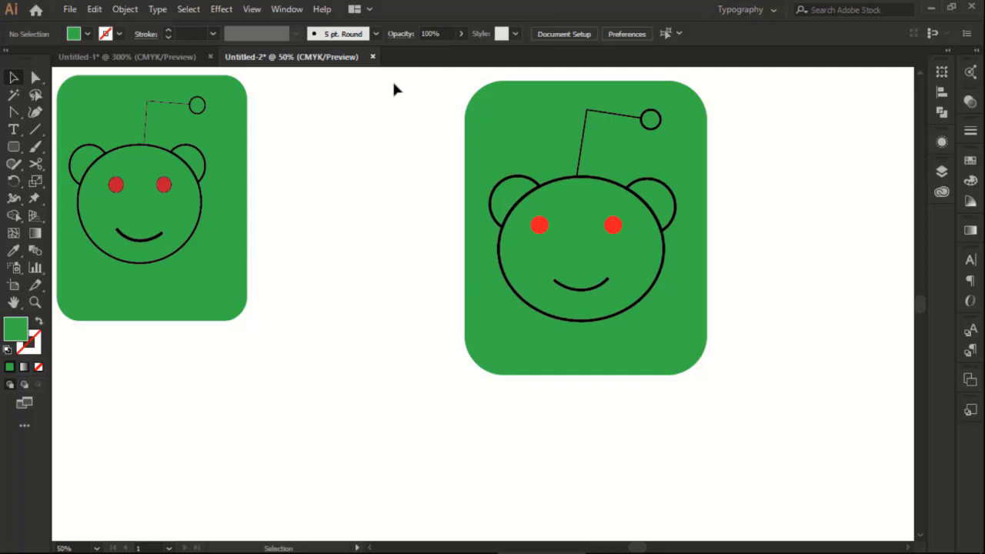
Marquee-select the entire icon, apply Object > Group, and confirm it selects as one.
{"action": "left_click_drag", "start_coordinate": [393, 89], "coordinate": [766, 400]}
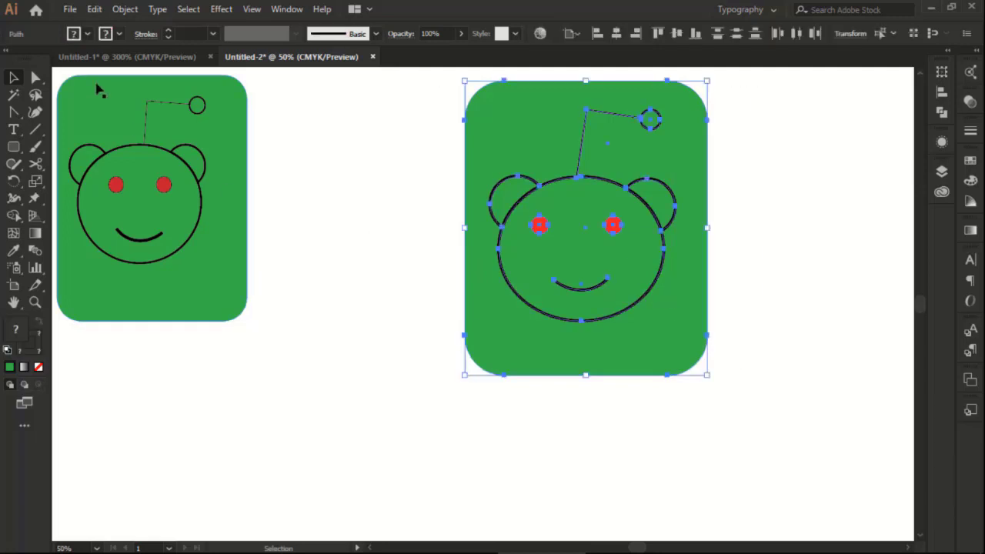
{"action": "left_click", "coordinate": [124, 11]}
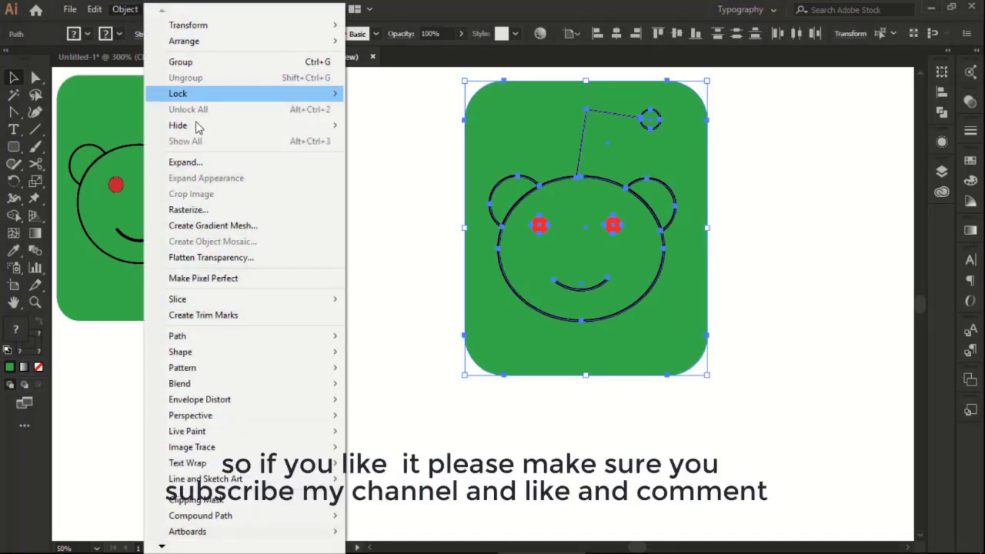
{"action": "left_click", "coordinate": [330, 62]}
{"action": "left_click", "coordinate": [424, 157]}
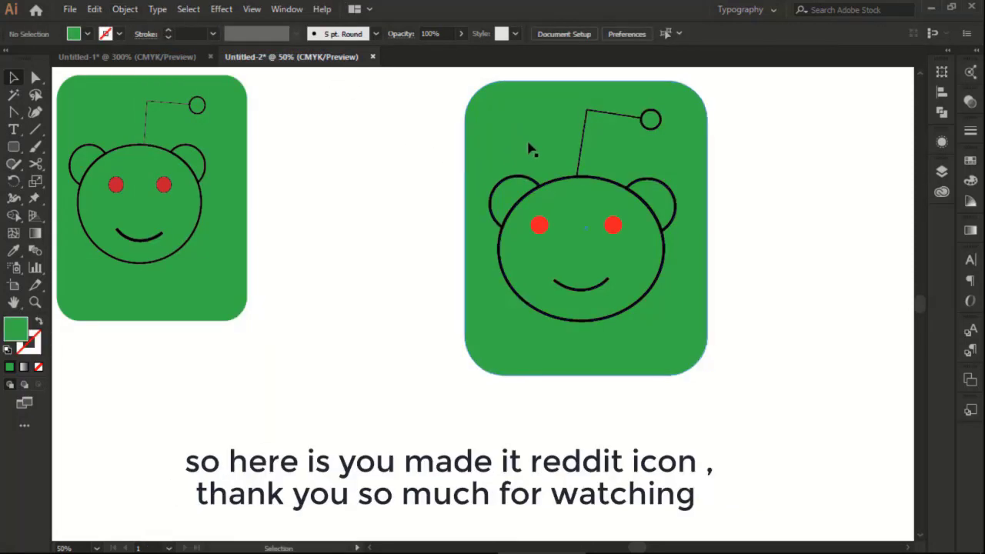
{"action": "left_click", "coordinate": [546, 191]}
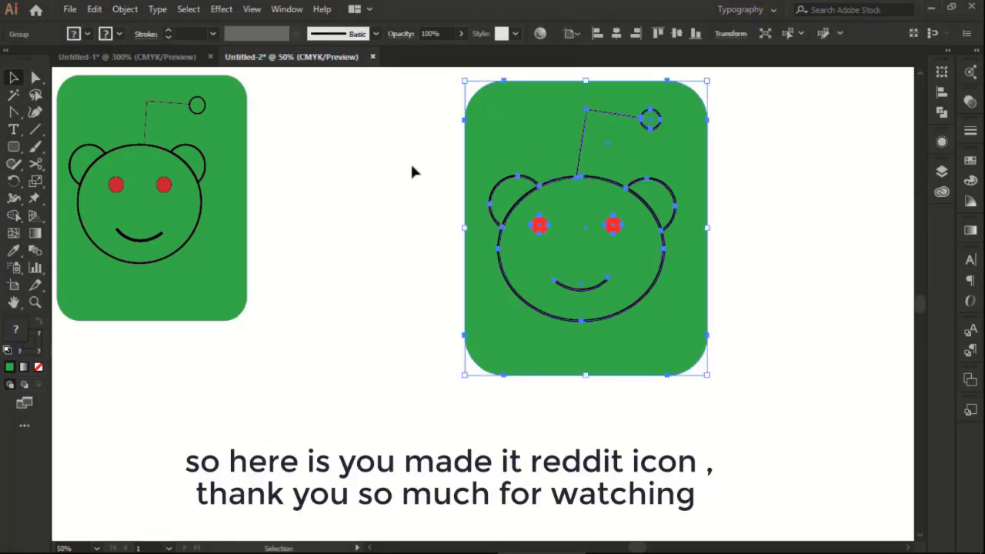